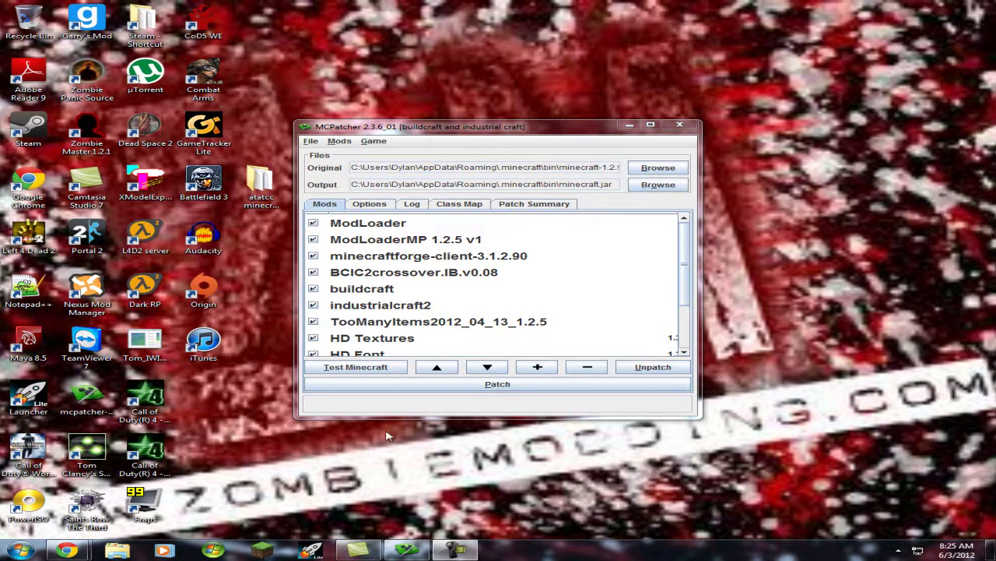
Remove the TooManyItems2012_04_13_1.2.5 entry from MCPatcher's Mods list
{"action": "left_click", "coordinate": [414, 325]}
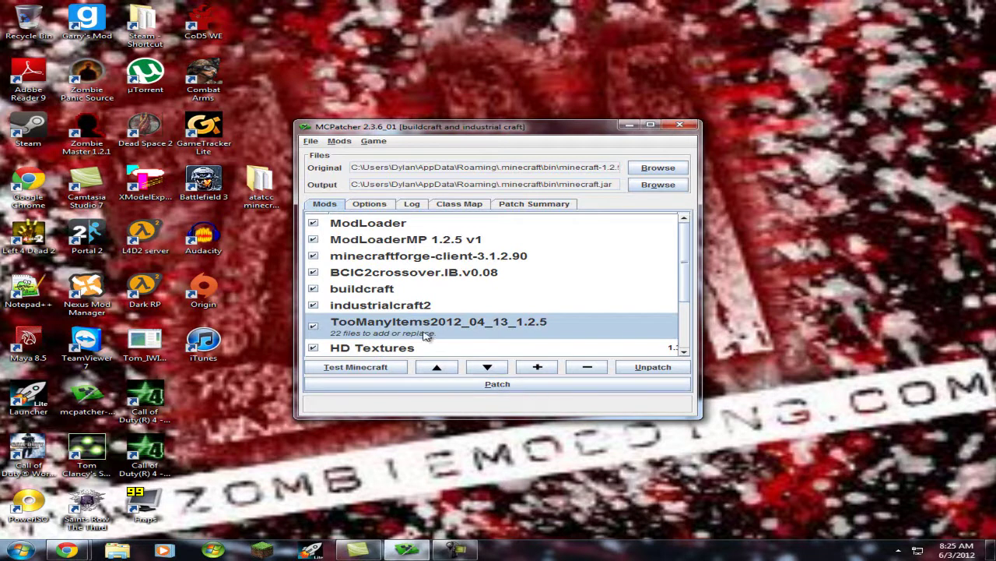
{"action": "left_click", "coordinate": [582, 367]}
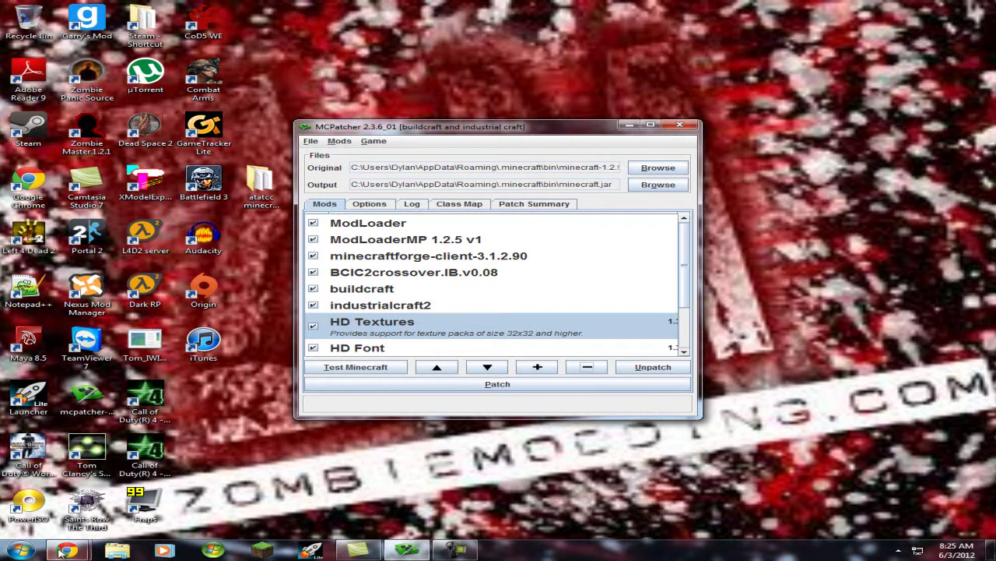
{"action": "mouse_move", "coordinate": [68, 550]}
{"action": "left_click", "coordinate": [111, 487]}
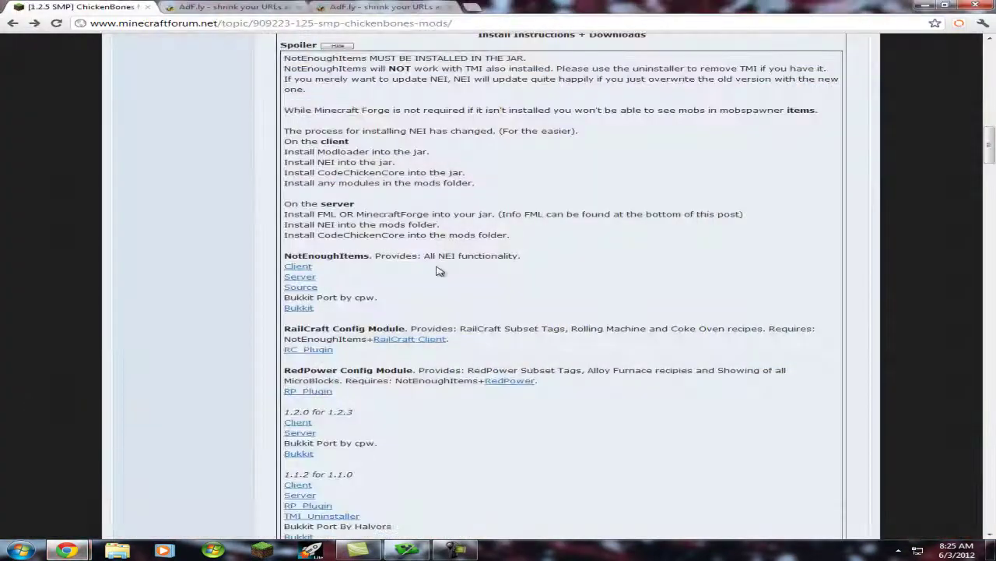
{"action": "scroll", "coordinate": [436, 294], "scroll_direction": "up", "scroll_amount": 1}
{"action": "scroll", "coordinate": [436, 294], "scroll_direction": "up", "scroll_amount": 7}
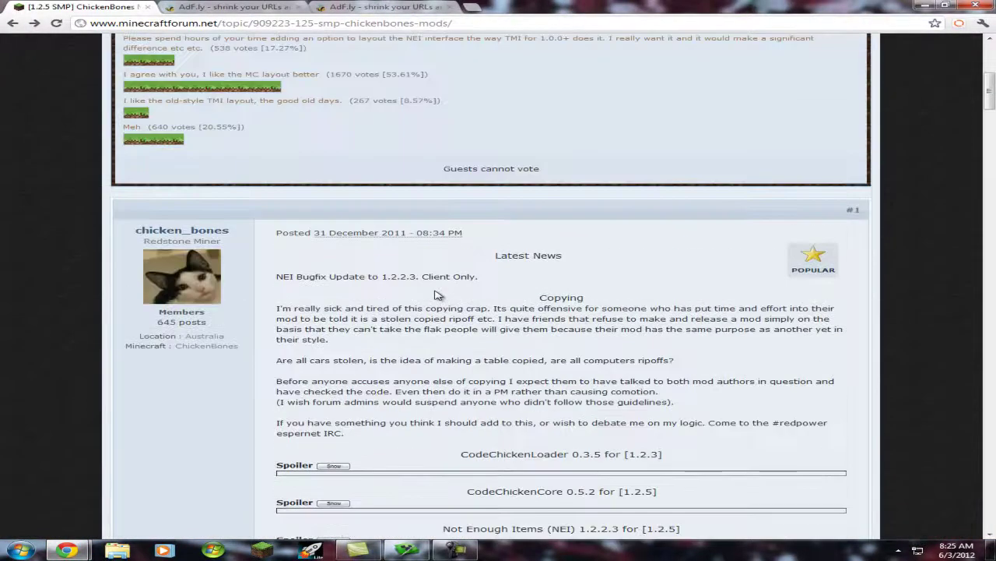
{"action": "scroll", "coordinate": [436, 294], "scroll_direction": "up", "scroll_amount": 4}
{"action": "scroll", "coordinate": [436, 292], "scroll_direction": "down", "scroll_amount": 5}
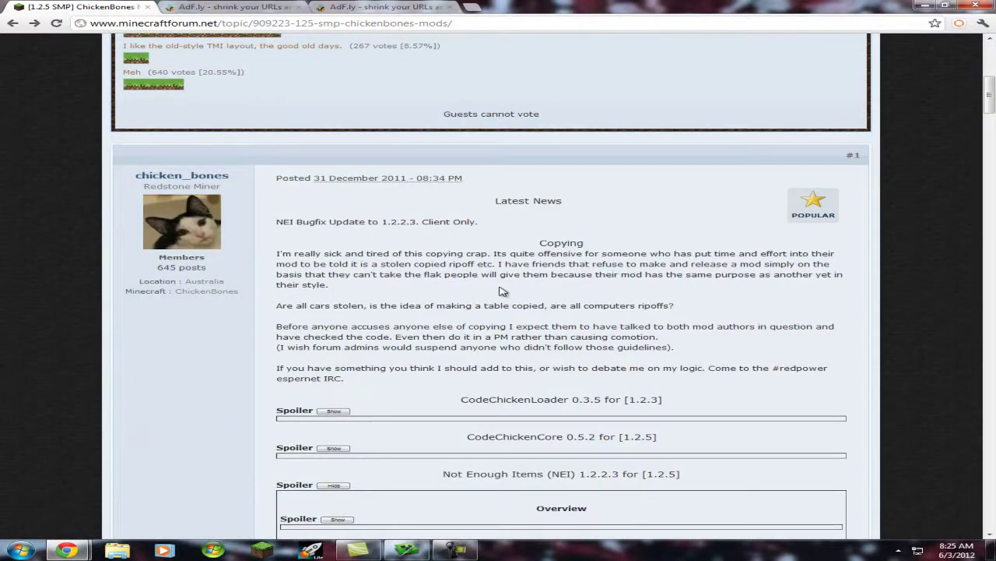
{"action": "scroll", "coordinate": [501, 292], "scroll_direction": "down", "scroll_amount": 3}
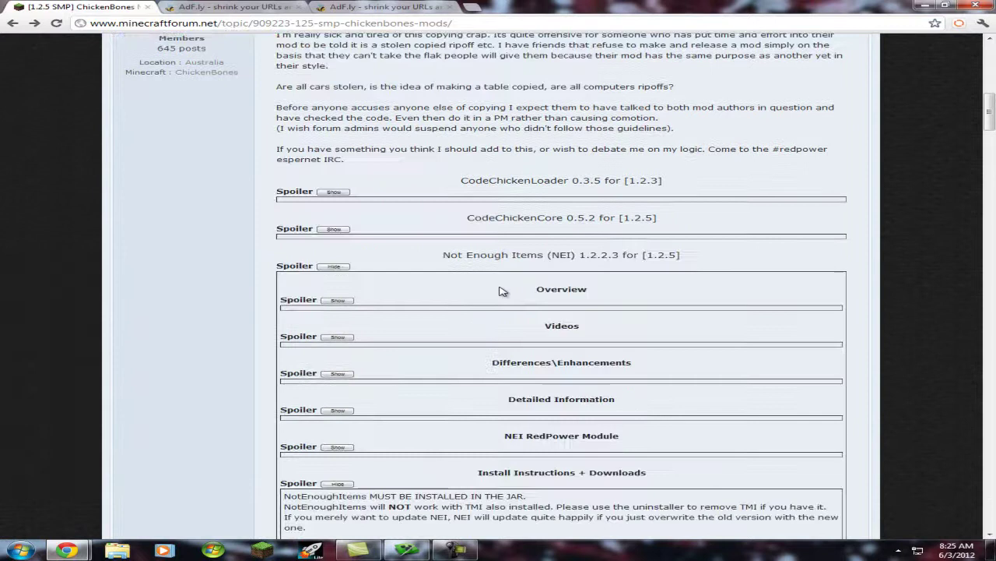
{"action": "scroll", "coordinate": [501, 299], "scroll_direction": "down", "scroll_amount": 2}
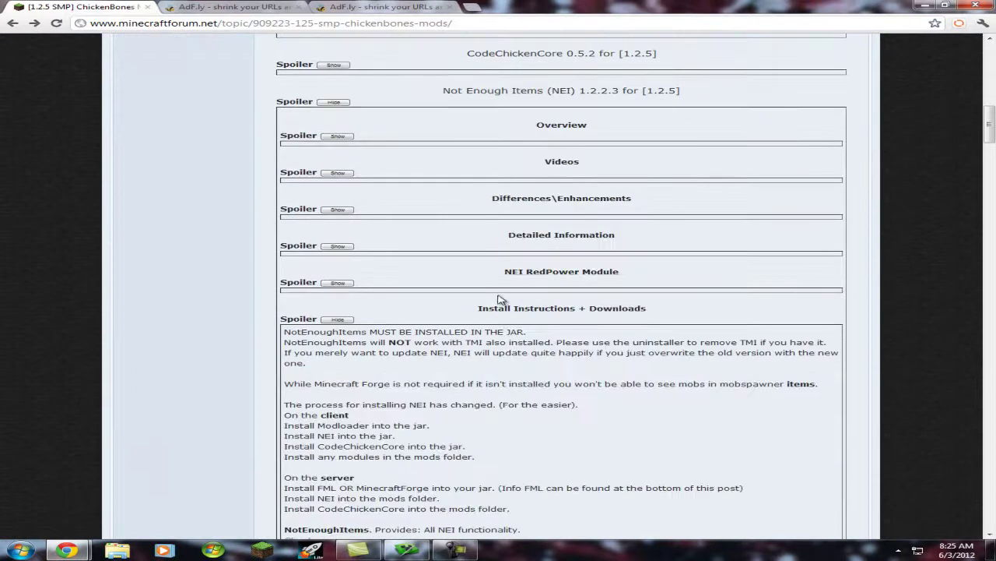
{"action": "scroll", "coordinate": [426, 406], "scroll_direction": "down", "scroll_amount": 4}
{"action": "scroll", "coordinate": [431, 408], "scroll_direction": "up", "scroll_amount": 2}
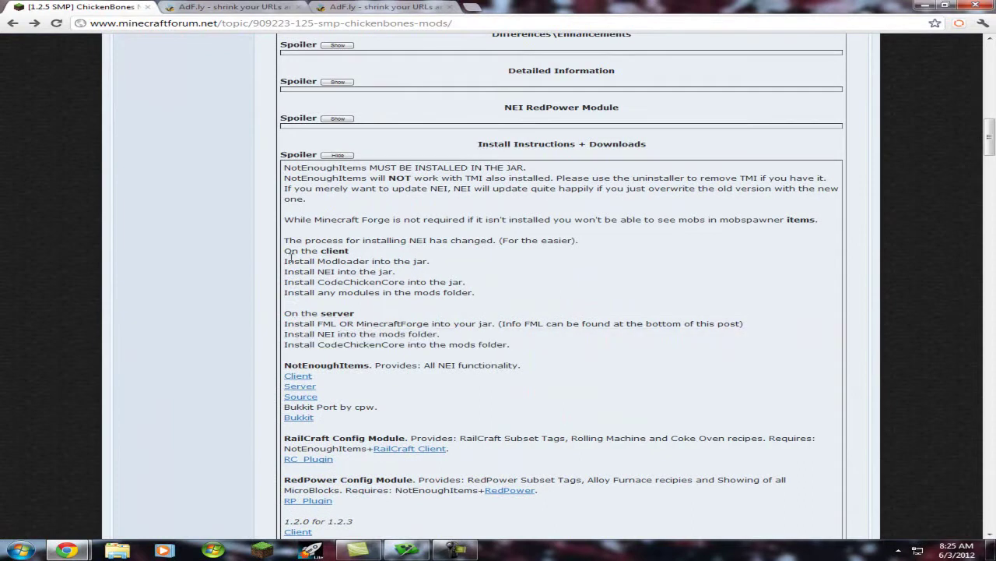
{"action": "left_click_drag", "start_coordinate": [288, 257], "coordinate": [389, 263]}
{"action": "left_click", "coordinate": [390, 263]}
{"action": "scroll", "coordinate": [583, 322], "scroll_direction": "up", "scroll_amount": 9}
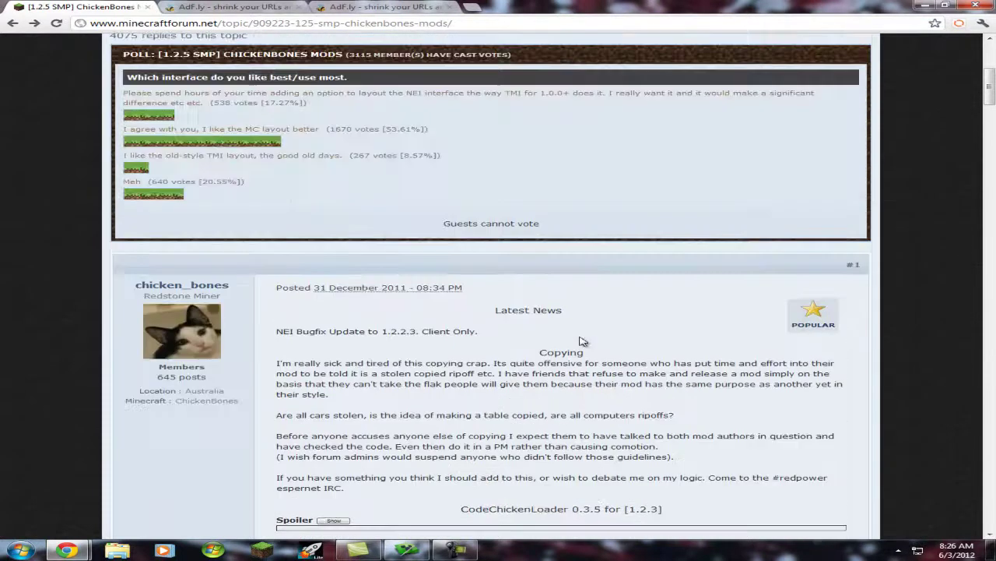
{"action": "scroll", "coordinate": [576, 352], "scroll_direction": "down", "scroll_amount": 5}
Get the NotEnoughItems and CodeChickenCore client zips downloading through their adf.ly pages
{"action": "left_click", "coordinate": [186, 6]}
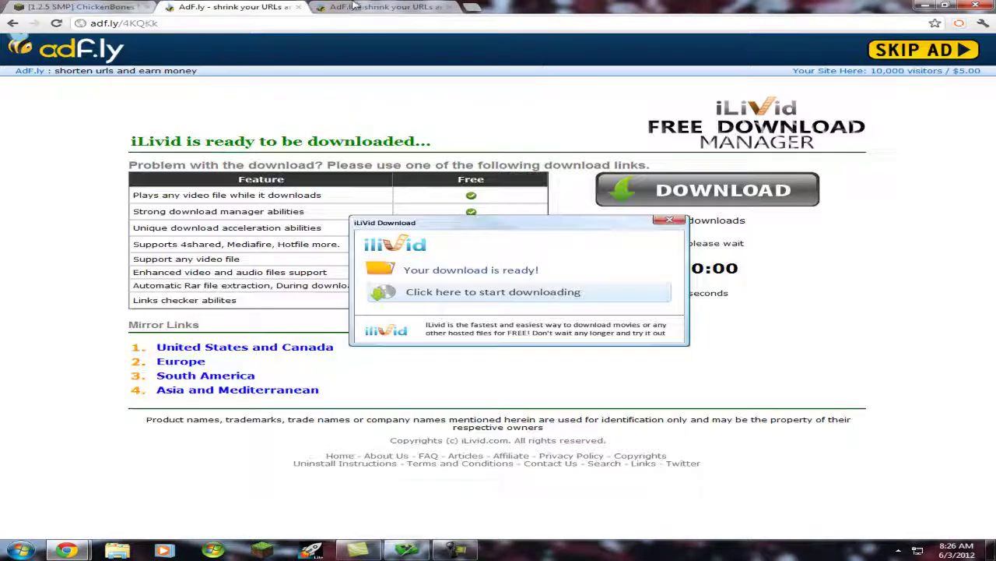
{"action": "left_click", "coordinate": [358, 7]}
{"action": "left_click", "coordinate": [45, 5]}
{"action": "scroll", "coordinate": [416, 358], "scroll_direction": "down", "scroll_amount": 2}
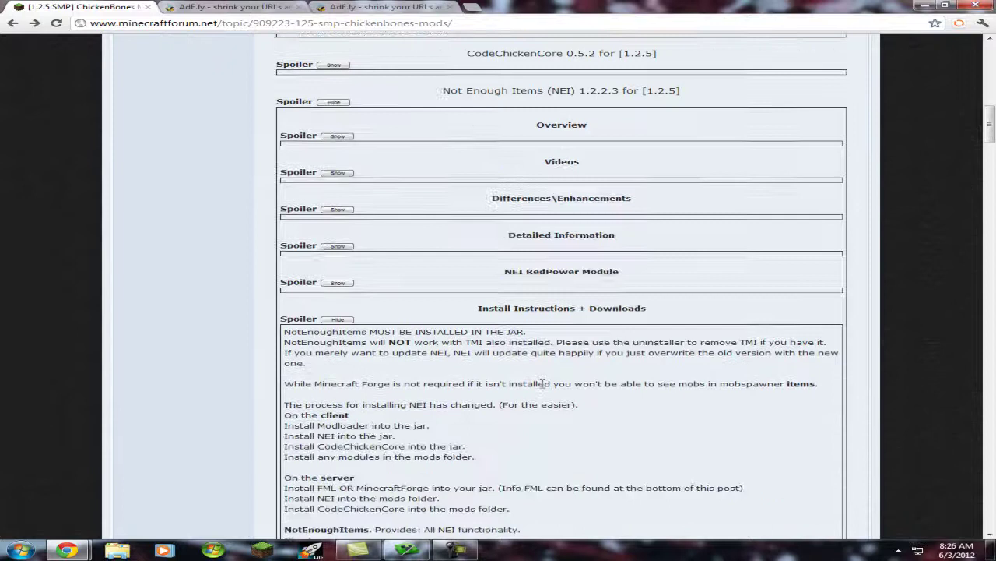
{"action": "scroll", "coordinate": [710, 419], "scroll_direction": "down", "scroll_amount": 2}
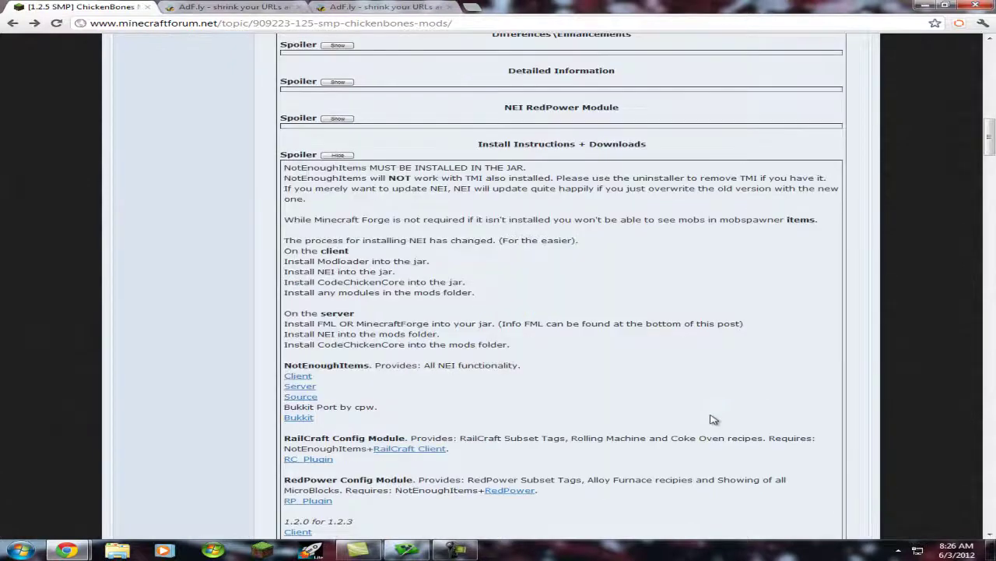
{"action": "left_click", "coordinate": [191, 7]}
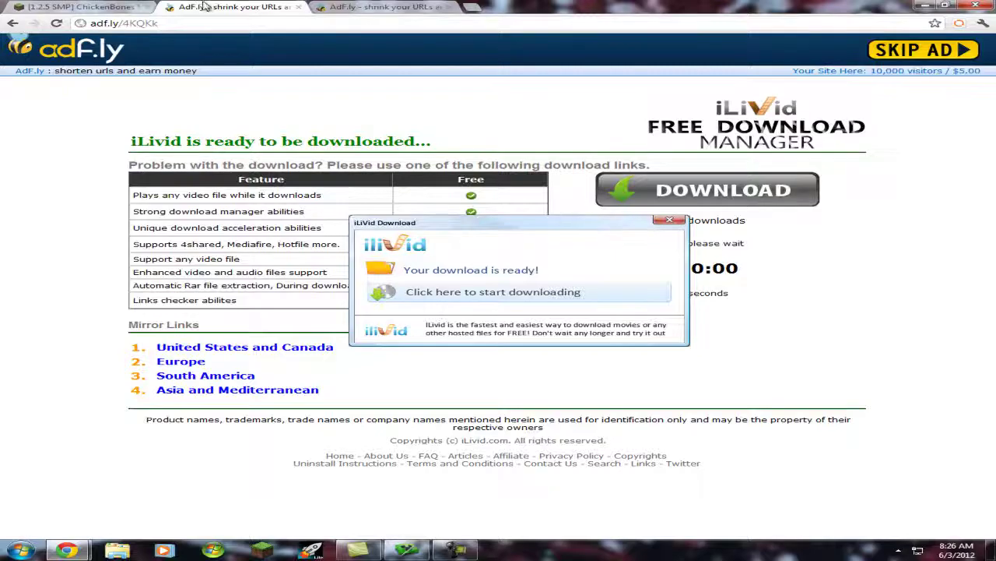
{"action": "left_click", "coordinate": [153, 24]}
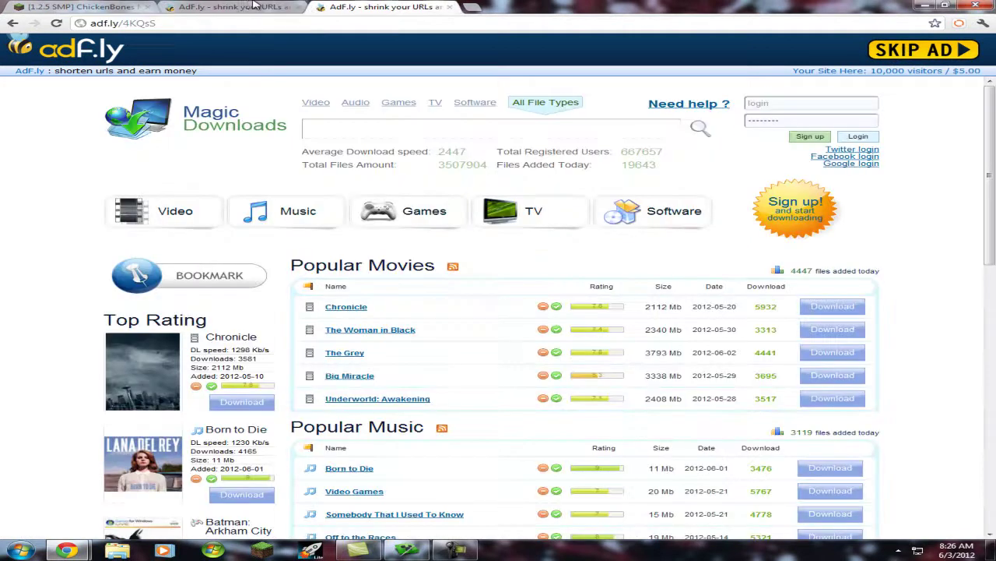
{"action": "left_click", "coordinate": [331, 24]}
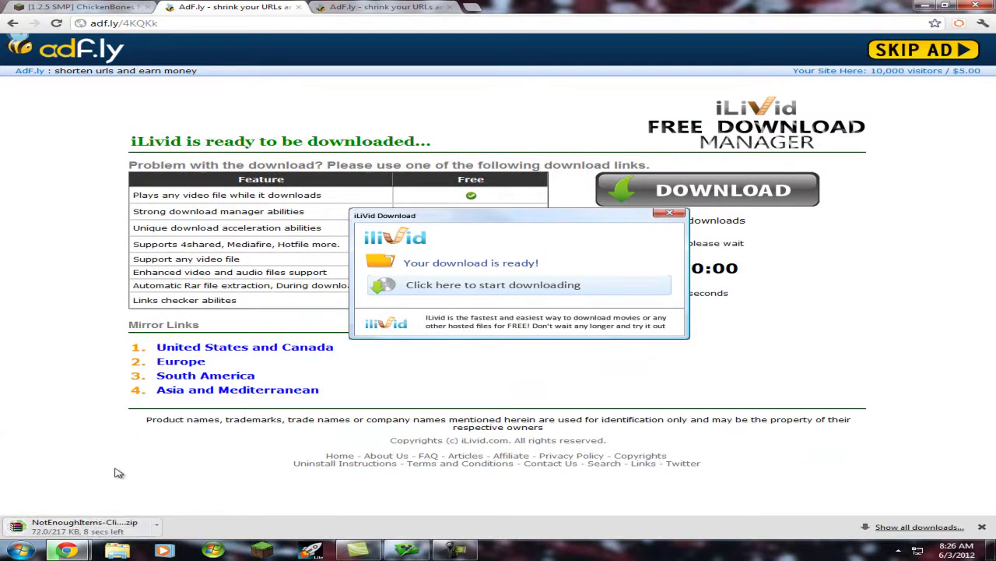
{"action": "left_click", "coordinate": [372, 7]}
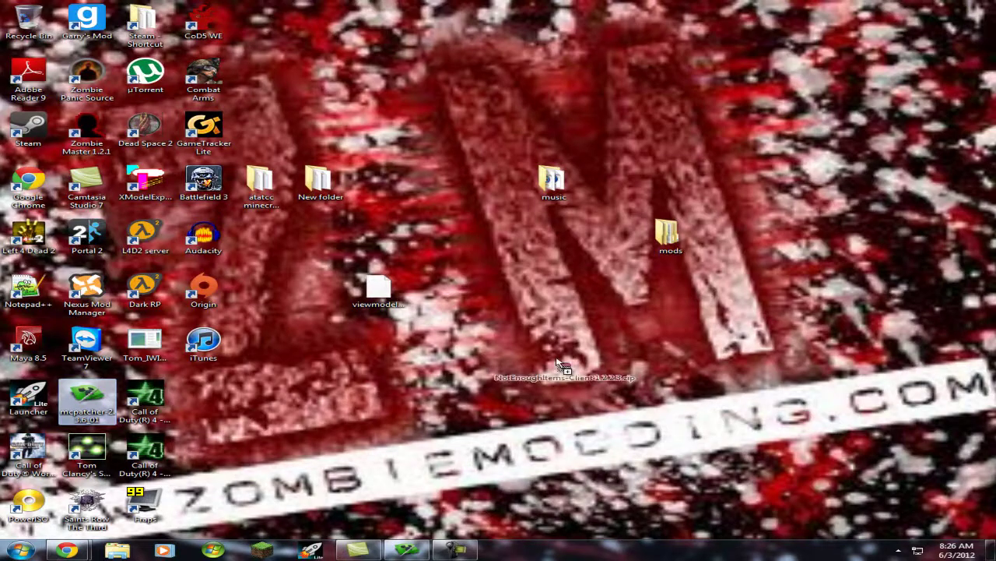
Drag the downloaded NotEnoughItems and CodeChickenCore zips onto the desktop mods folder
{"action": "mouse_move", "coordinate": [564, 360]}
{"action": "left_mouse_down"}
{"action": "mouse_move", "coordinate": [598, 183]}
{"action": "mouse_move", "coordinate": [665, 235]}
{"action": "left_mouse_up"}
{"action": "mouse_move", "coordinate": [66, 549]}
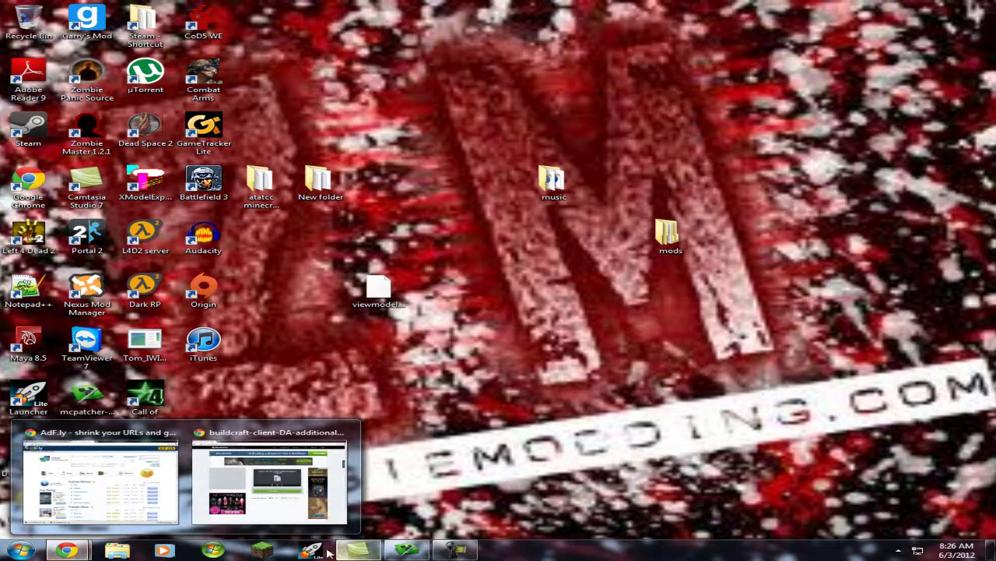
{"action": "left_click", "coordinate": [268, 479]}
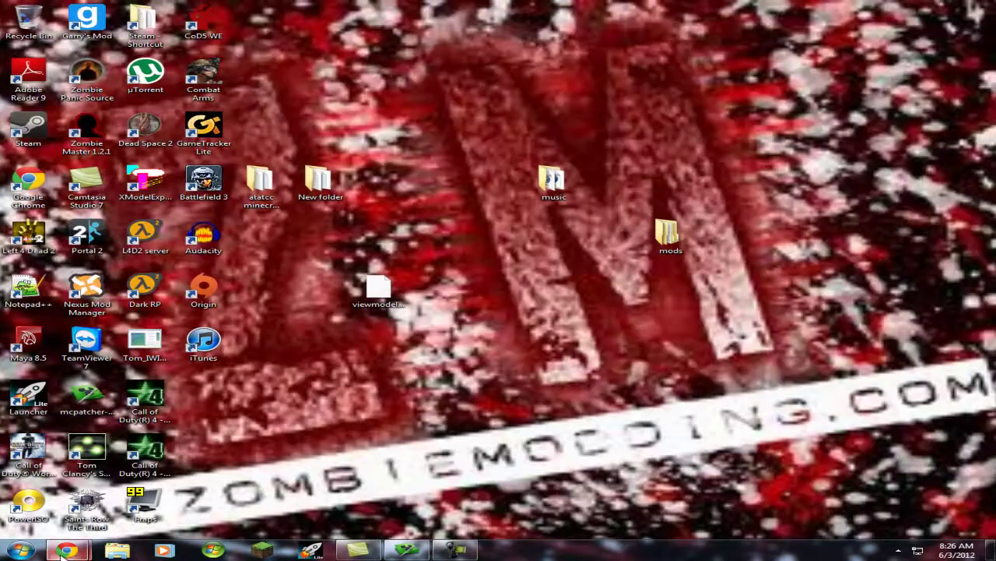
{"action": "mouse_move", "coordinate": [66, 550]}
{"action": "left_click", "coordinate": [214, 495]}
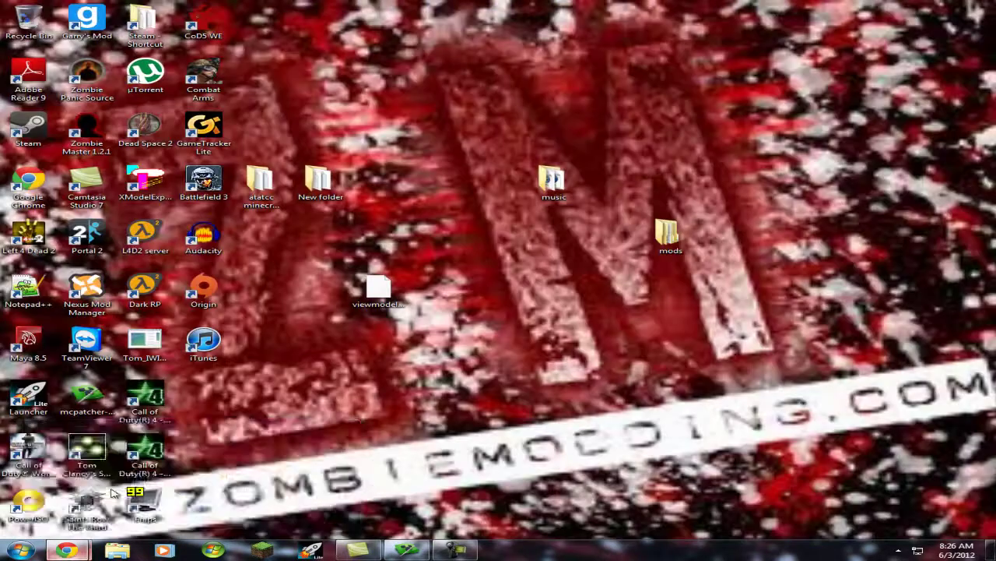
{"action": "mouse_move", "coordinate": [128, 528]}
{"action": "left_mouse_down"}
{"action": "mouse_move", "coordinate": [990, 556]}
{"action": "mouse_move", "coordinate": [640, 255]}
{"action": "mouse_move", "coordinate": [667, 234]}
{"action": "left_mouse_up"}
Open the mods folder to check it holds CodeChickenCore-Client 0.5.2 and NotEnoughItems-Client 1.2.2.3
{"action": "double_click", "coordinate": [667, 233]}
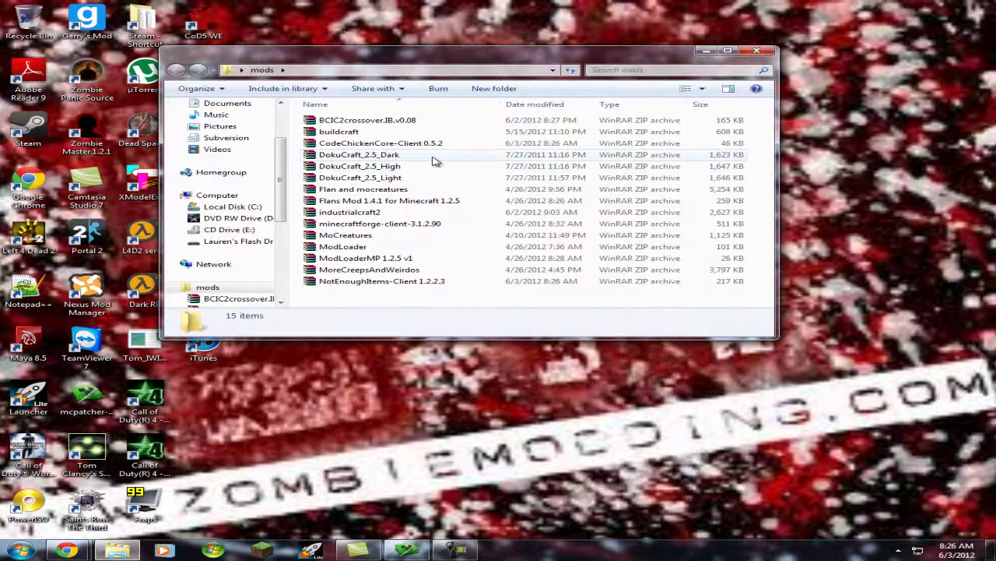
{"action": "left_click", "coordinate": [381, 146]}
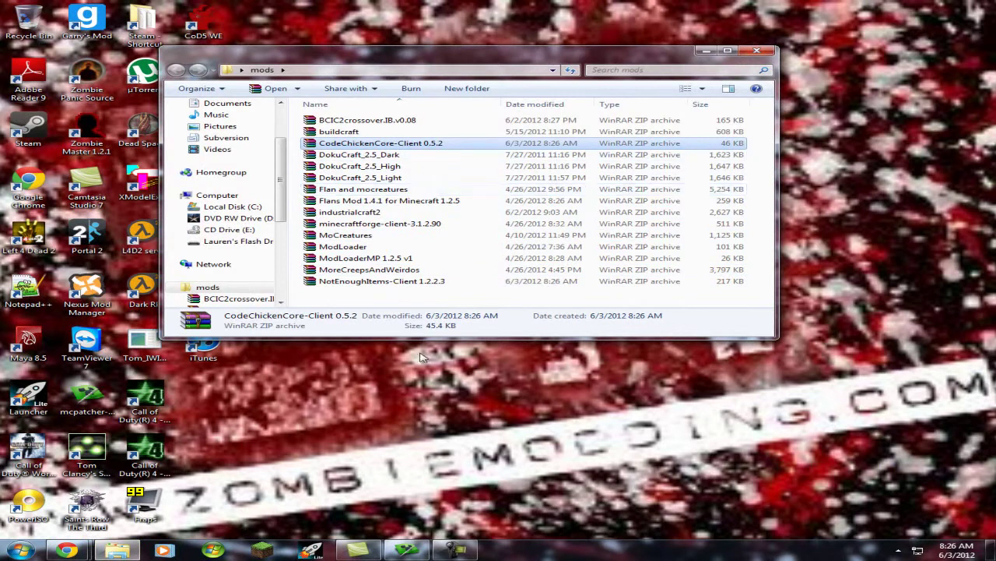
{"action": "left_click", "coordinate": [379, 284]}
{"action": "left_click", "coordinate": [428, 305]}
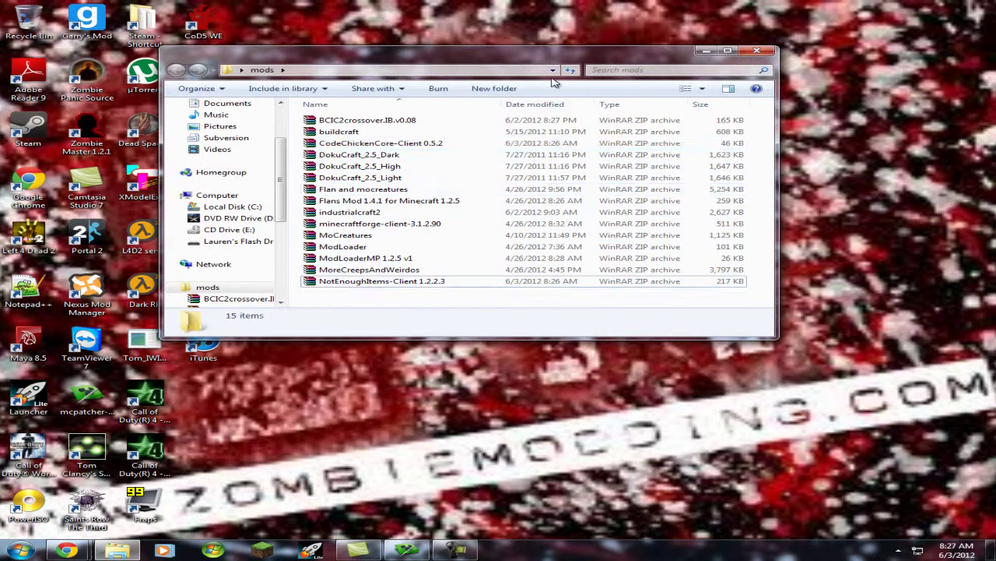
{"action": "left_click_drag", "start_coordinate": [538, 51], "coordinate": [701, 59]}
{"action": "left_click", "coordinate": [407, 550]}
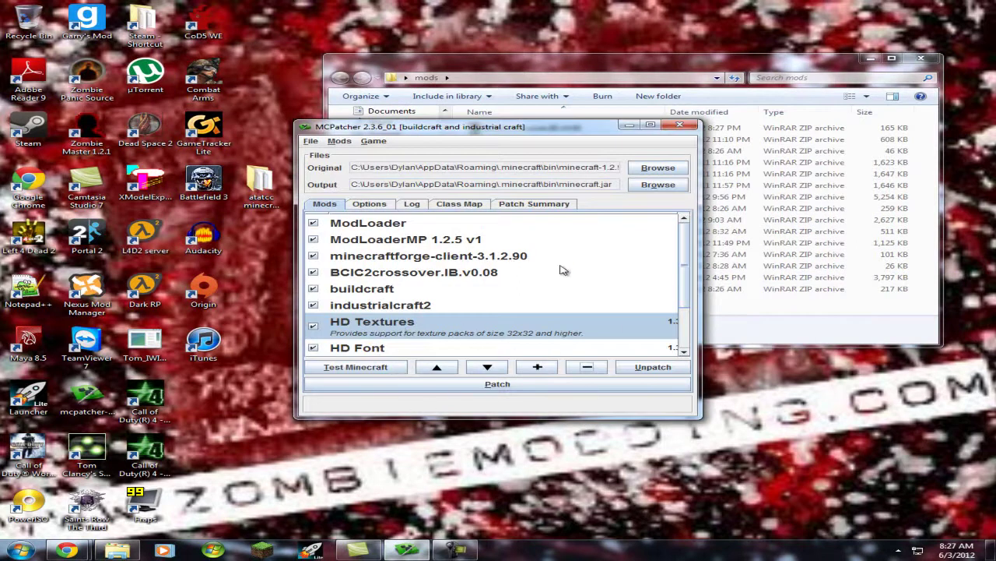
Load the Minecraft 1.2.5 profile from Mods > Select profile
{"action": "left_click_drag", "start_coordinate": [465, 129], "coordinate": [411, 182]}
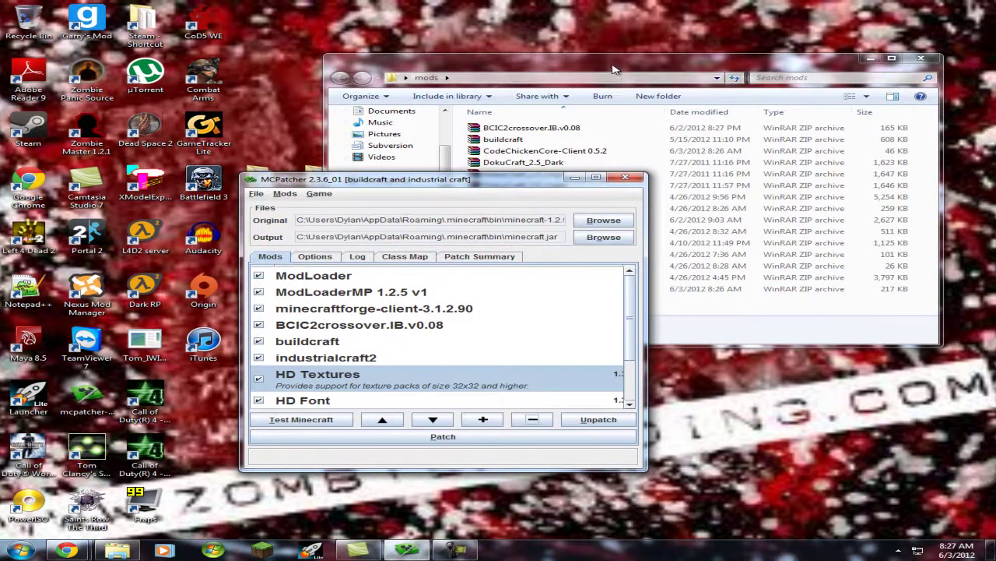
{"action": "left_click", "coordinate": [615, 74]}
{"action": "left_click", "coordinate": [296, 185]}
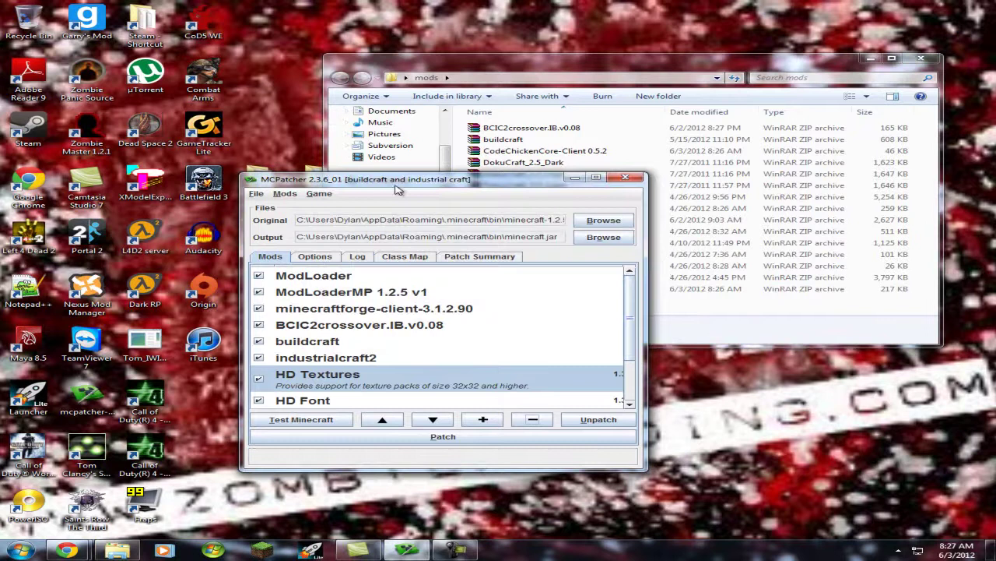
{"action": "left_click_drag", "start_coordinate": [396, 187], "coordinate": [360, 203]}
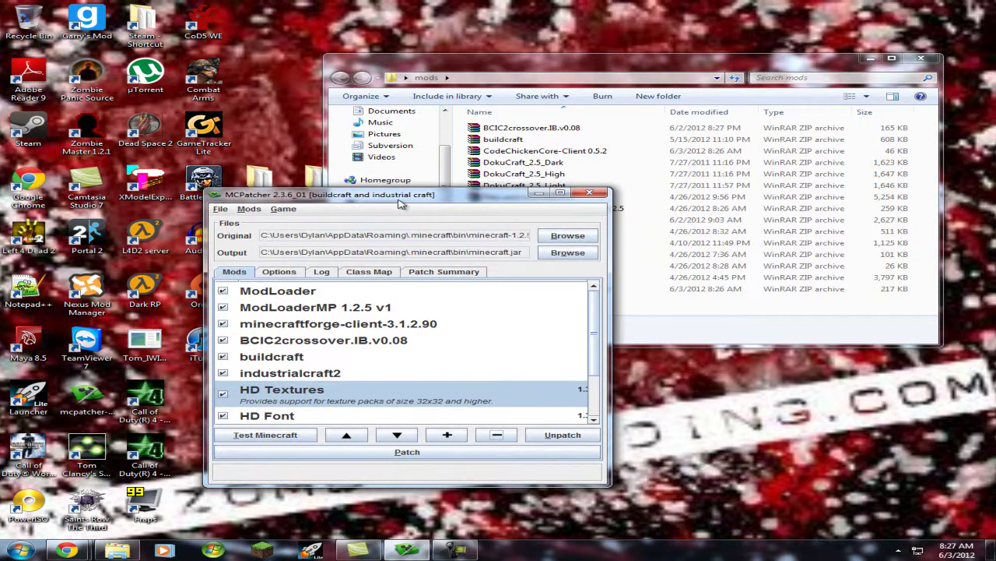
{"action": "left_click", "coordinate": [243, 210]}
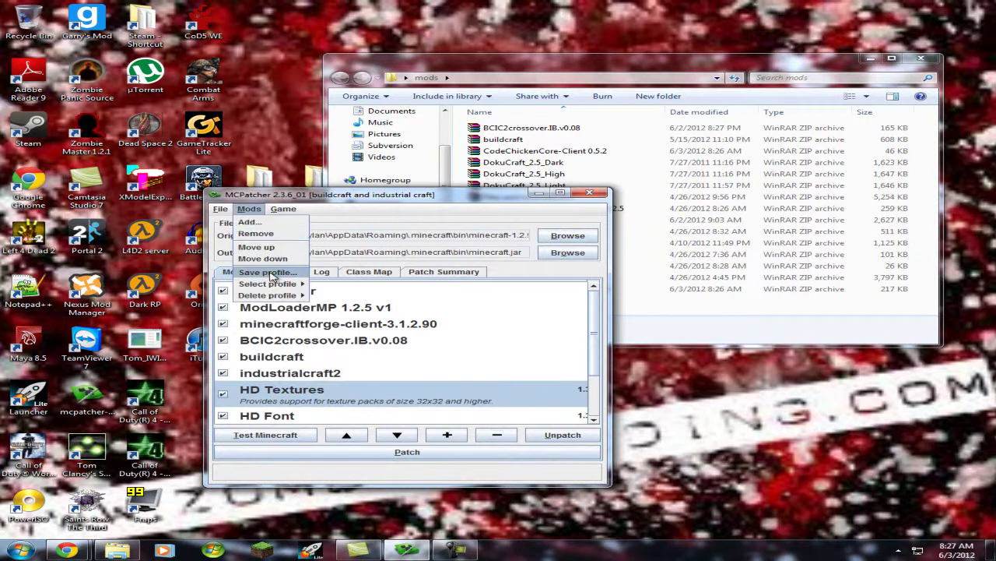
{"action": "mouse_move", "coordinate": [272, 283]}
{"action": "left_click", "coordinate": [344, 285]}
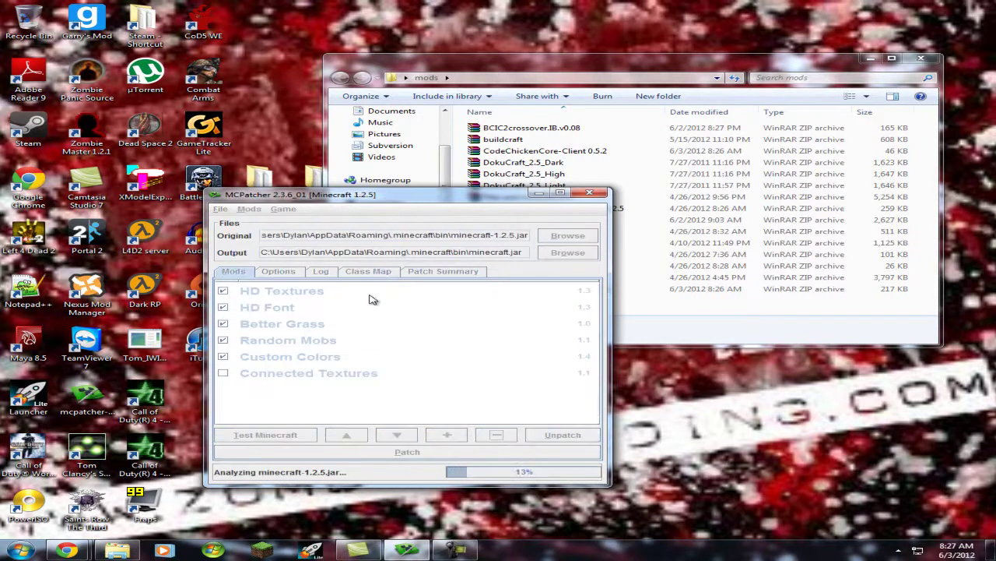
Add ModLoader.zip as an external mod
{"action": "left_click", "coordinate": [537, 70]}
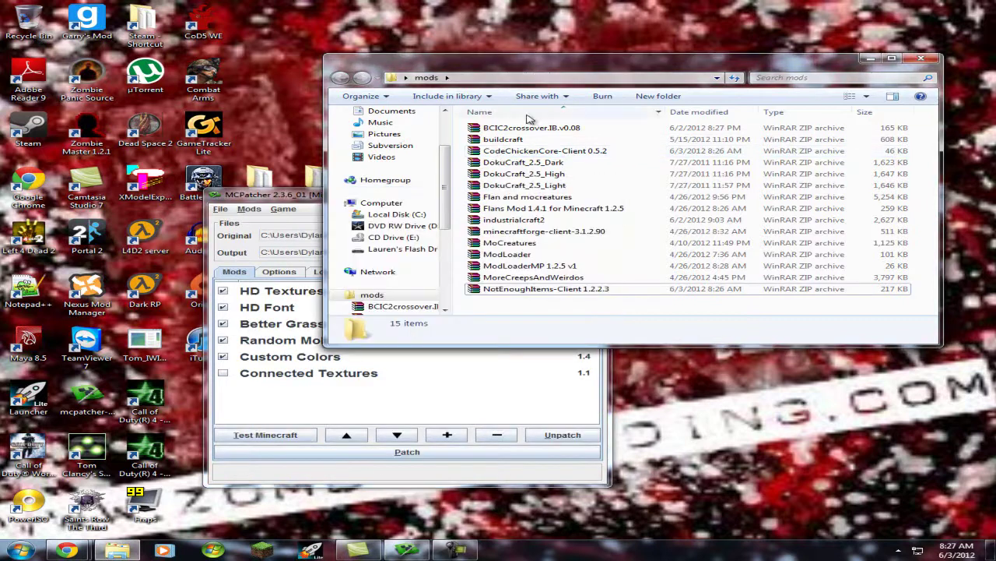
{"action": "left_click", "coordinate": [377, 393]}
{"action": "left_click", "coordinate": [447, 435]}
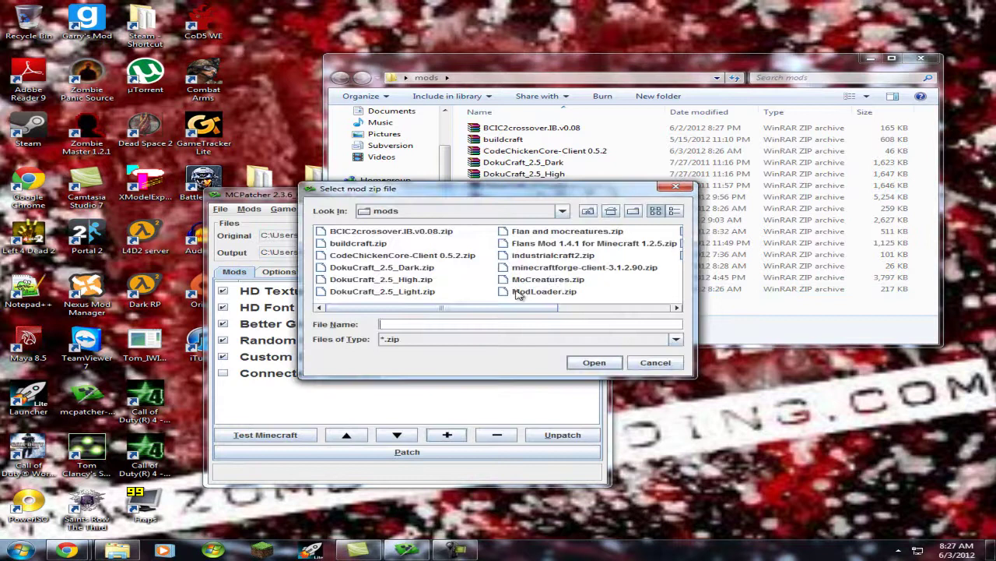
{"action": "mouse_move", "coordinate": [447, 312]}
{"action": "left_mouse_down"}
{"action": "mouse_move", "coordinate": [580, 313]}
{"action": "mouse_move", "coordinate": [506, 310]}
{"action": "left_mouse_up"}
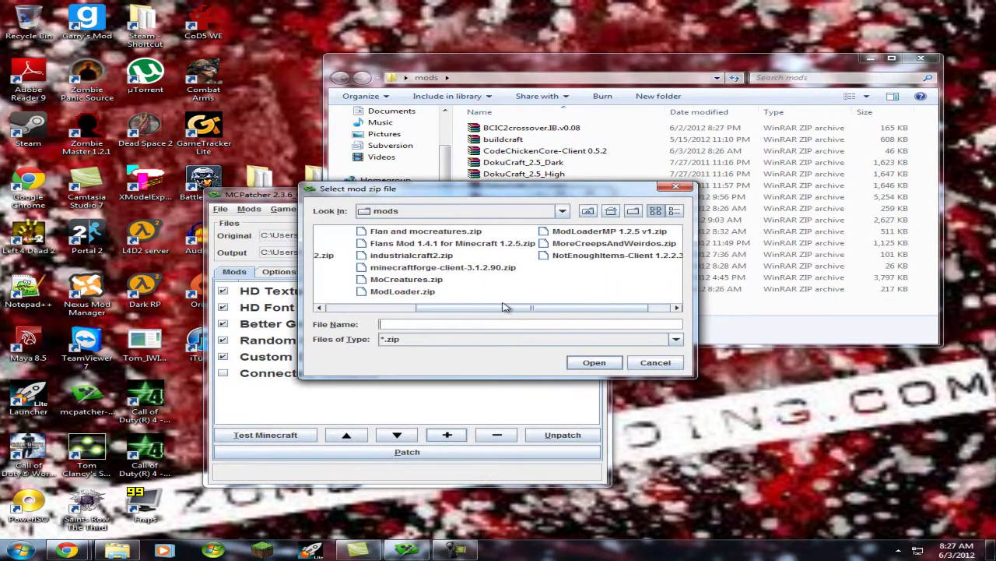
{"action": "double_click", "coordinate": [393, 293]}
{"action": "left_click", "coordinate": [502, 465]}
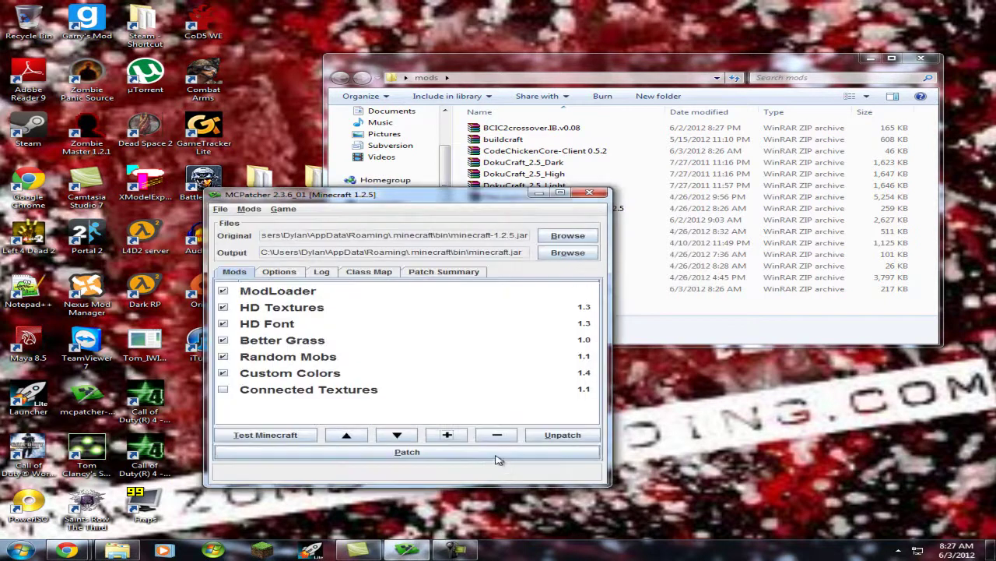
Add the minecraftforge-client-3.1.2.90 zip as an external mod
{"action": "left_click", "coordinate": [445, 434]}
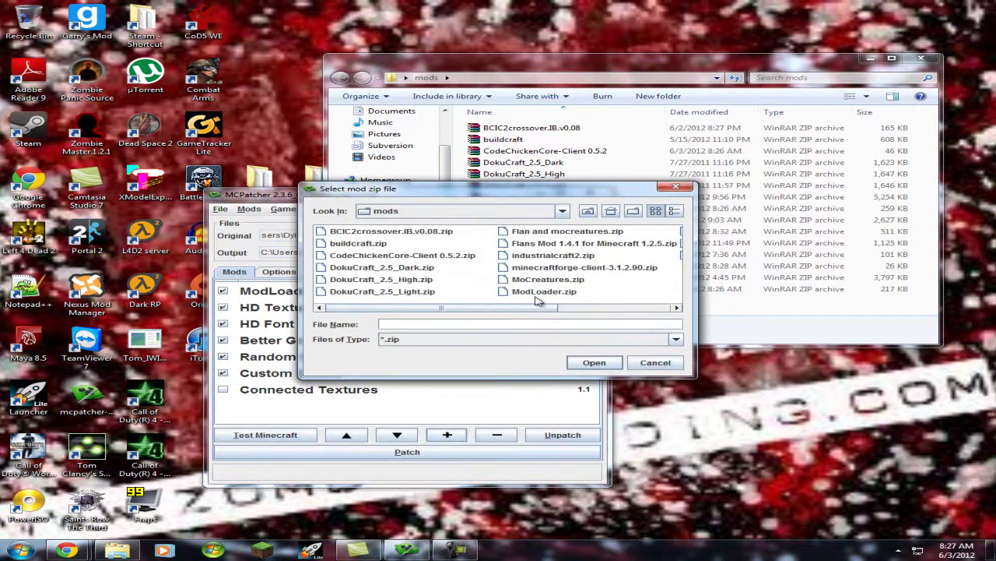
{"action": "mouse_move", "coordinate": [522, 308]}
{"action": "left_mouse_down"}
{"action": "mouse_move", "coordinate": [623, 314]}
{"action": "mouse_move", "coordinate": [557, 307]}
{"action": "left_mouse_up"}
{"action": "double_click", "coordinate": [506, 268]}
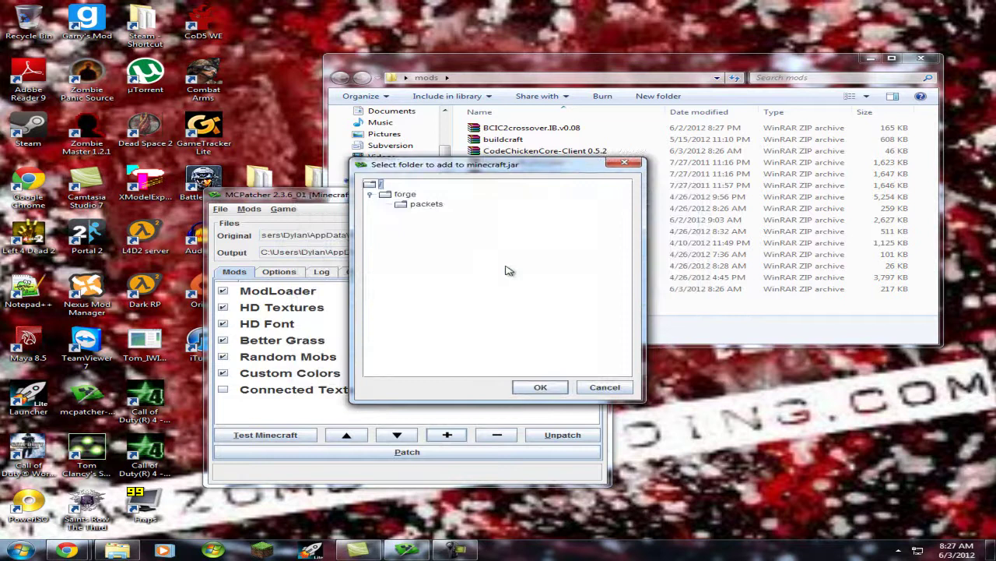
{"action": "left_click", "coordinate": [540, 384]}
{"action": "left_click", "coordinate": [516, 465]}
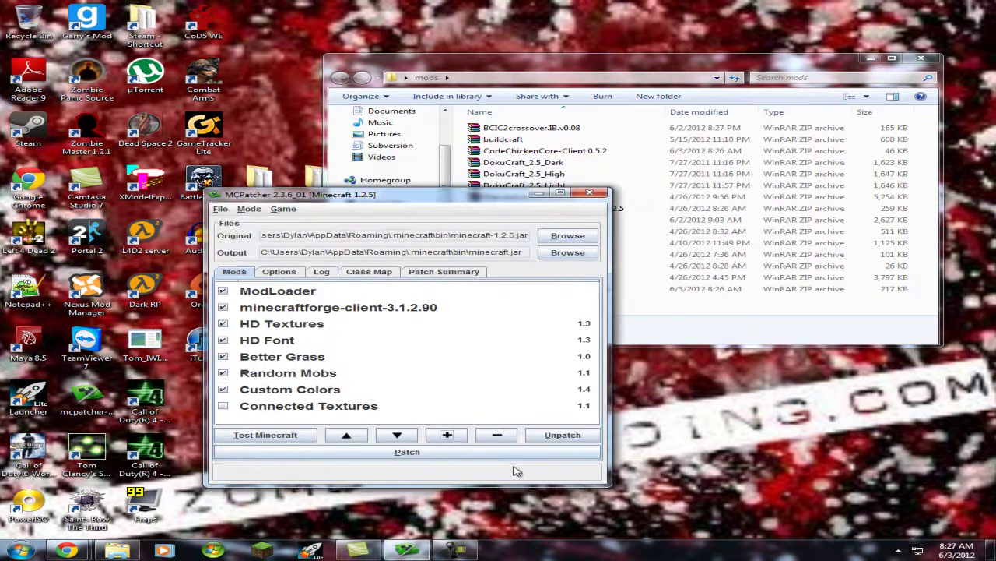
Add the NotEnoughItems-Client 1.2.2.3 zip as an external mod
{"action": "left_click", "coordinate": [447, 435]}
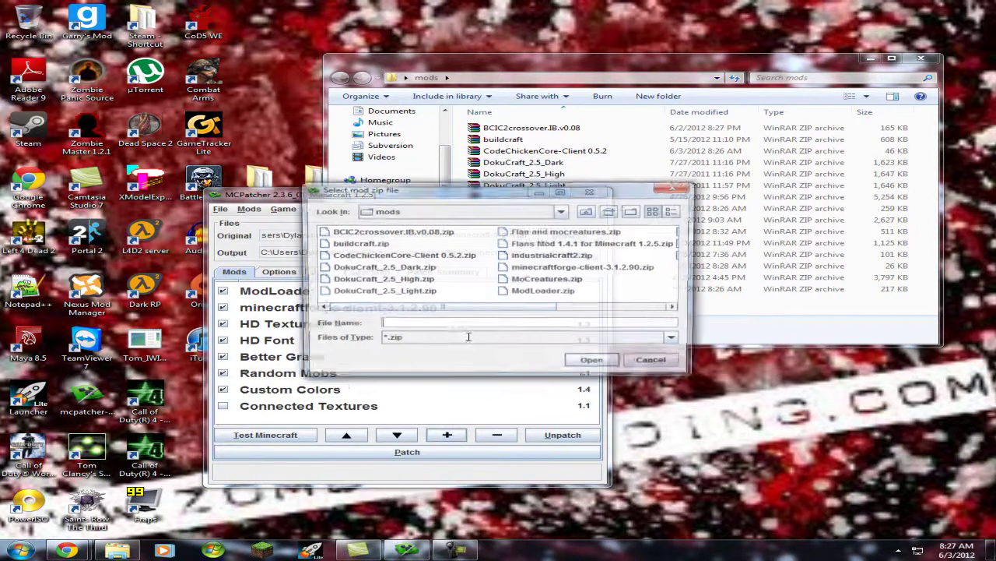
{"action": "left_click", "coordinate": [397, 257]}
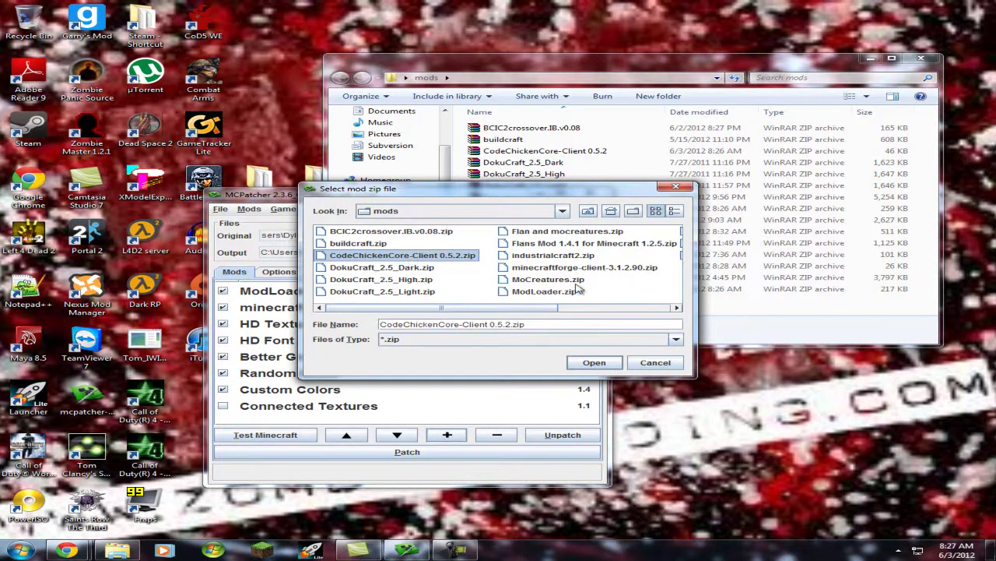
{"action": "left_click_drag", "start_coordinate": [537, 312], "coordinate": [652, 312]}
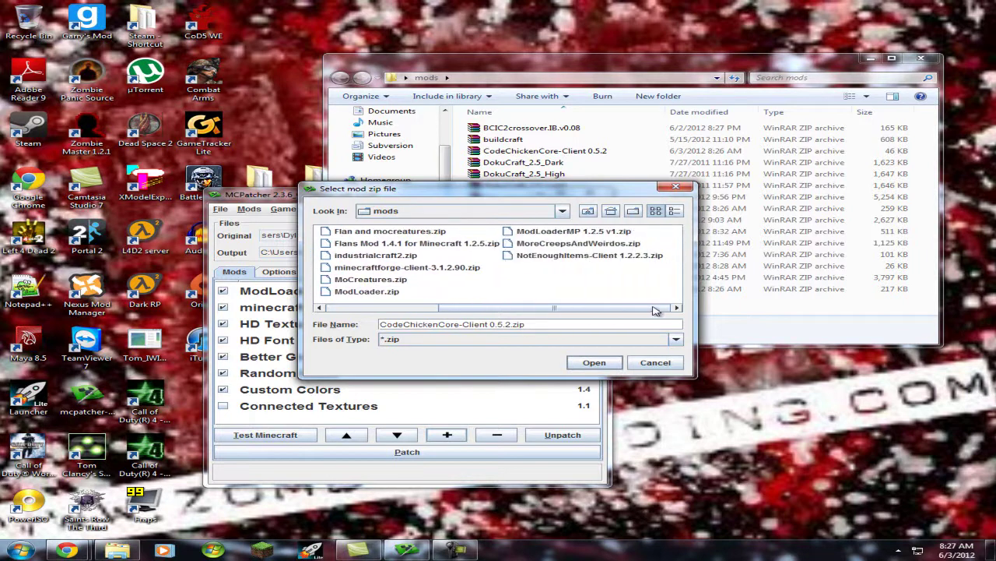
{"action": "left_click", "coordinate": [567, 245]}
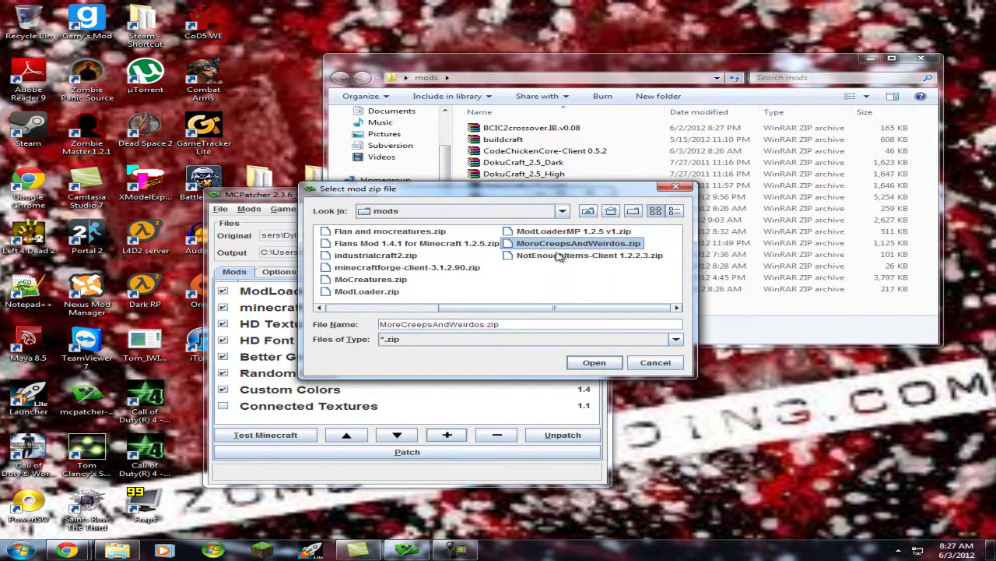
{"action": "left_click", "coordinate": [561, 246]}
{"action": "left_click", "coordinate": [563, 256]}
{"action": "left_click", "coordinate": [594, 363]}
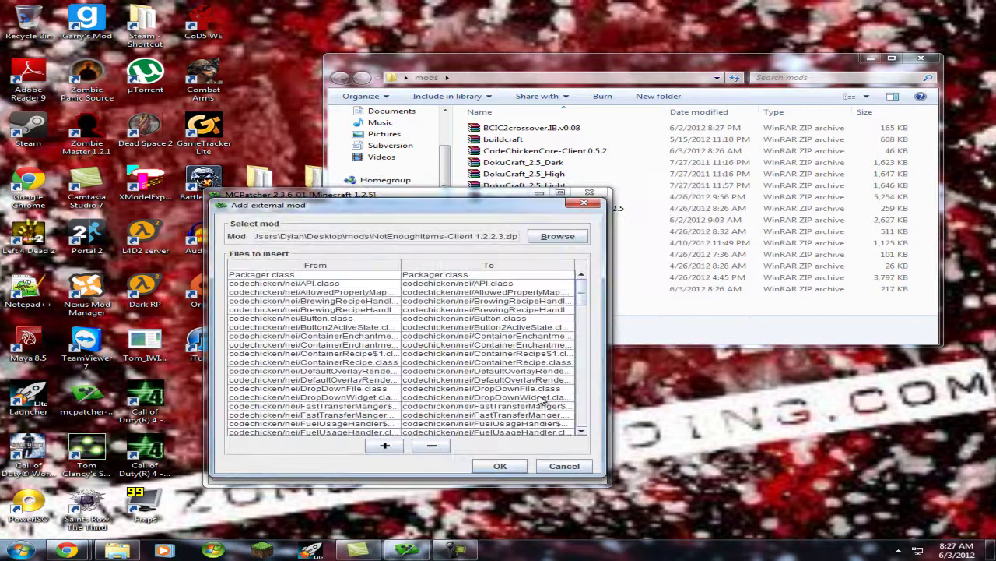
{"action": "left_click", "coordinate": [499, 467]}
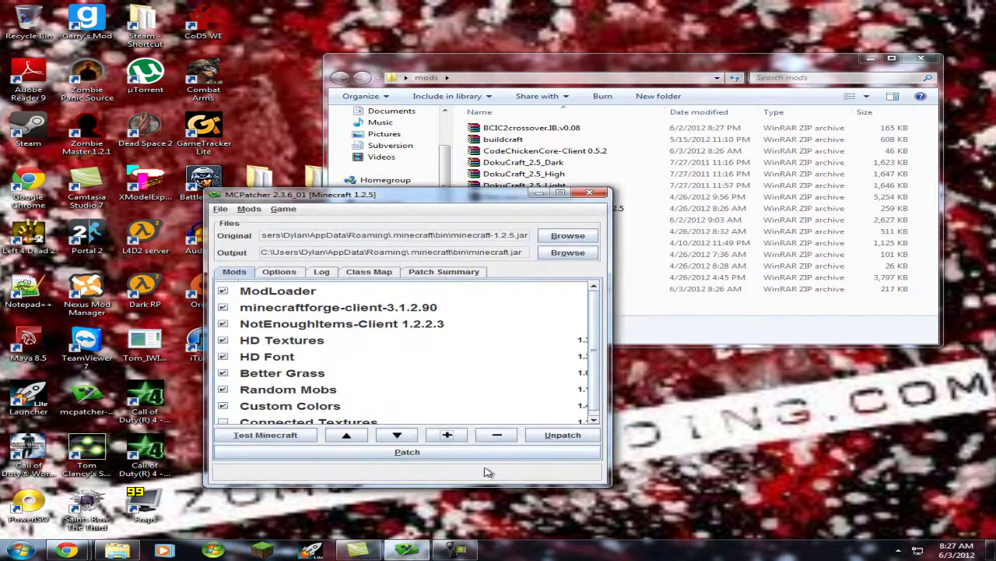
Add the CodeChickenCore-Client 0.5.2 zip as an external mod
{"action": "left_click", "coordinate": [447, 435]}
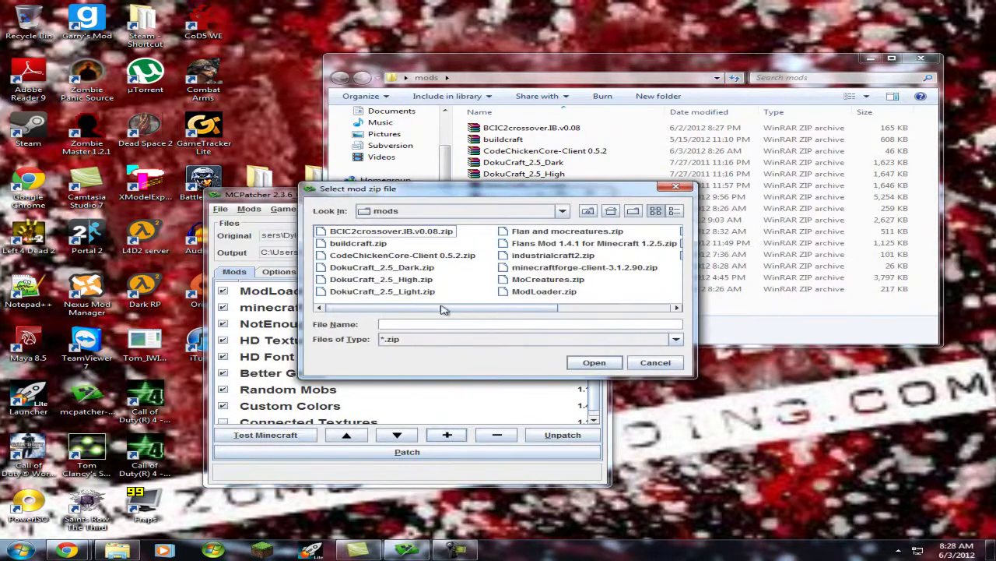
{"action": "left_click", "coordinate": [410, 255]}
{"action": "left_click", "coordinate": [592, 364]}
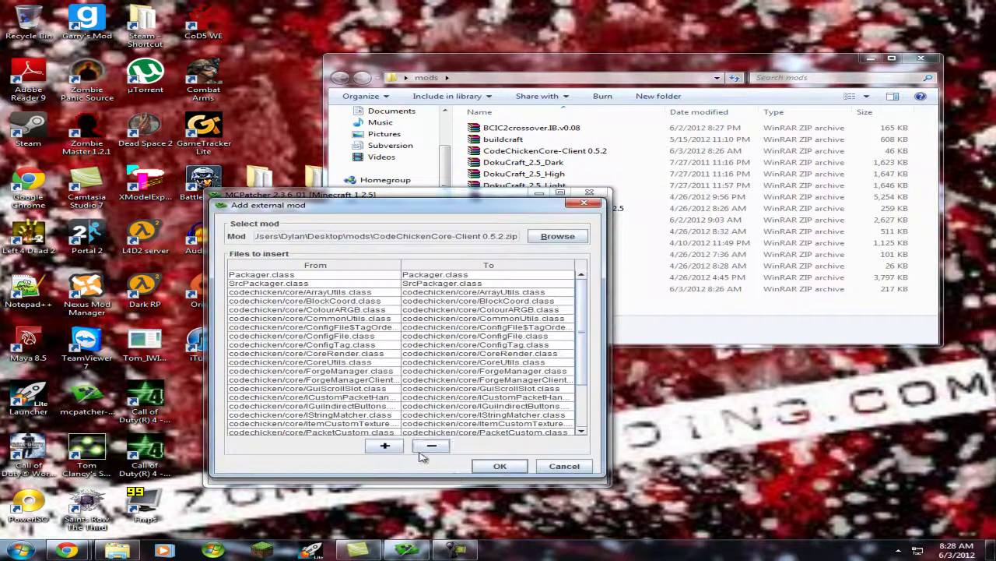
{"action": "left_click", "coordinate": [502, 467]}
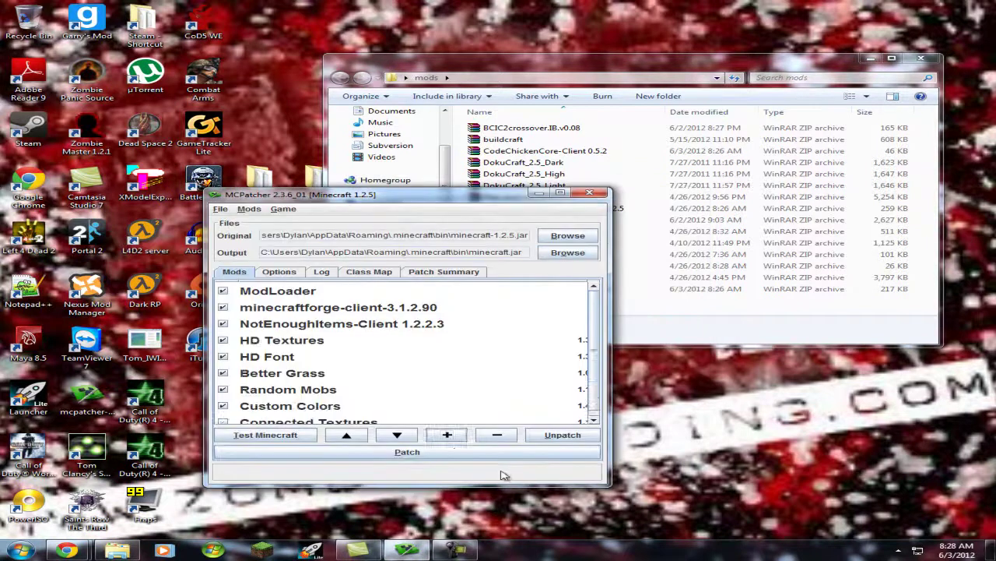
Patch minecraft.jar, accept the mod conflict warning, and start Test Minecraft
{"action": "left_click", "coordinate": [354, 457]}
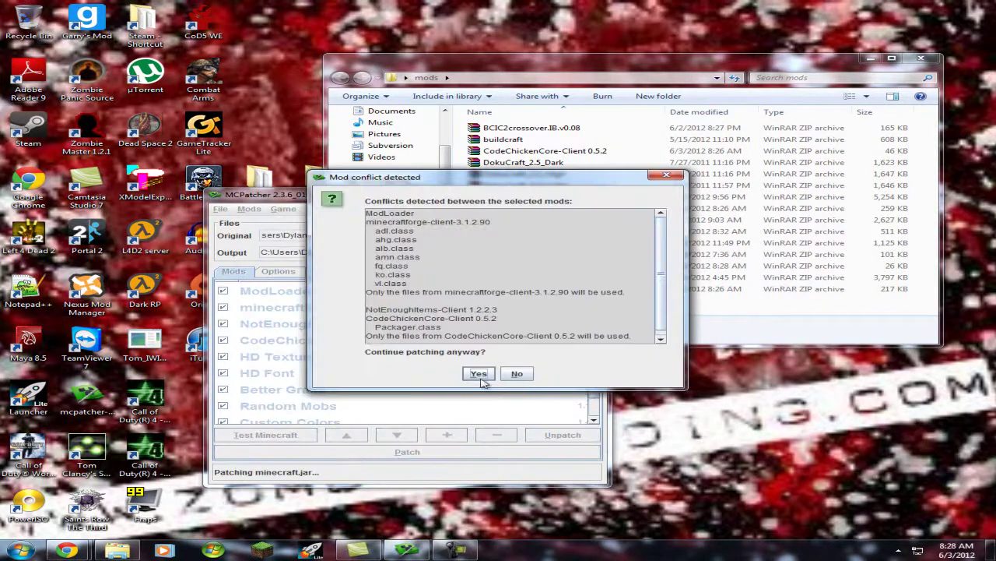
{"action": "left_click", "coordinate": [478, 374]}
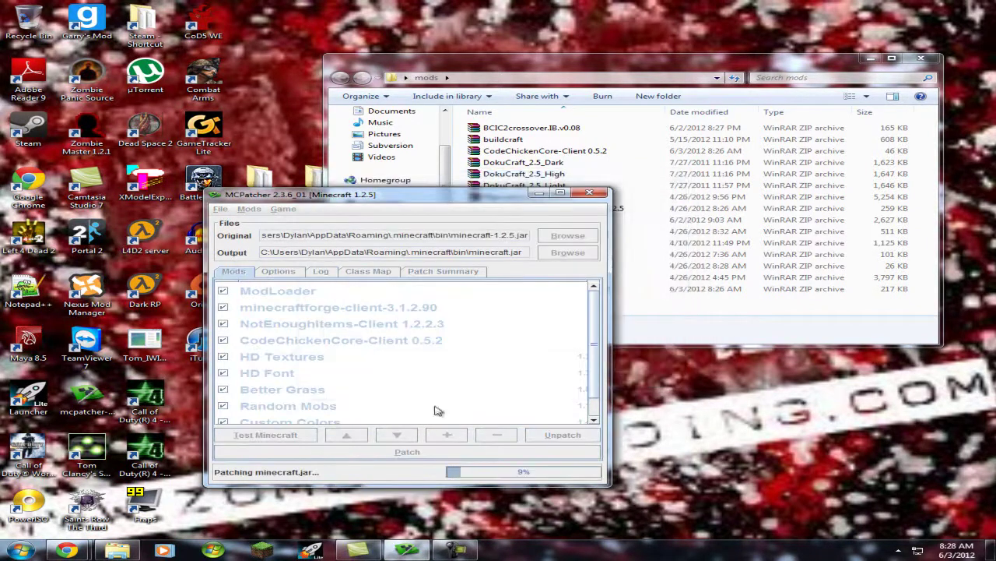
{"action": "left_click", "coordinate": [268, 436]}
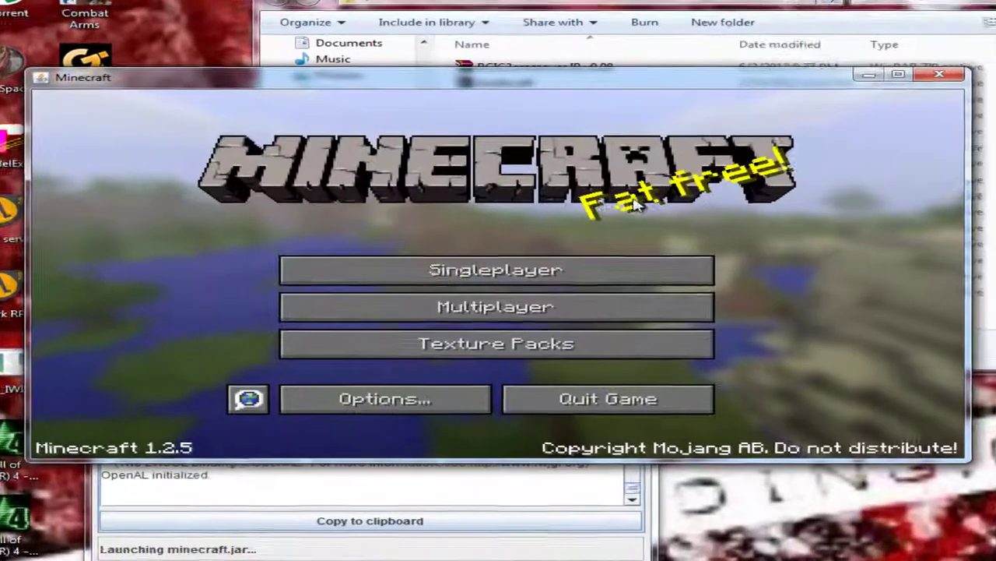
Enter the New WorldSF singleplayer world and open the inventory to check the mods
{"action": "left_click", "coordinate": [620, 270]}
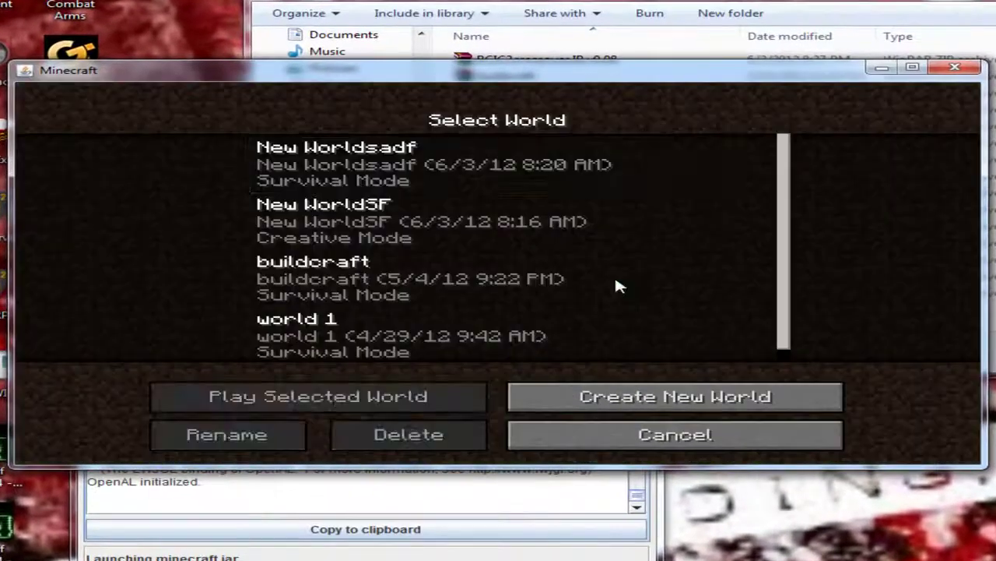
{"action": "left_click", "coordinate": [403, 184]}
{"action": "left_click", "coordinate": [373, 230]}
{"action": "left_click", "coordinate": [387, 394]}
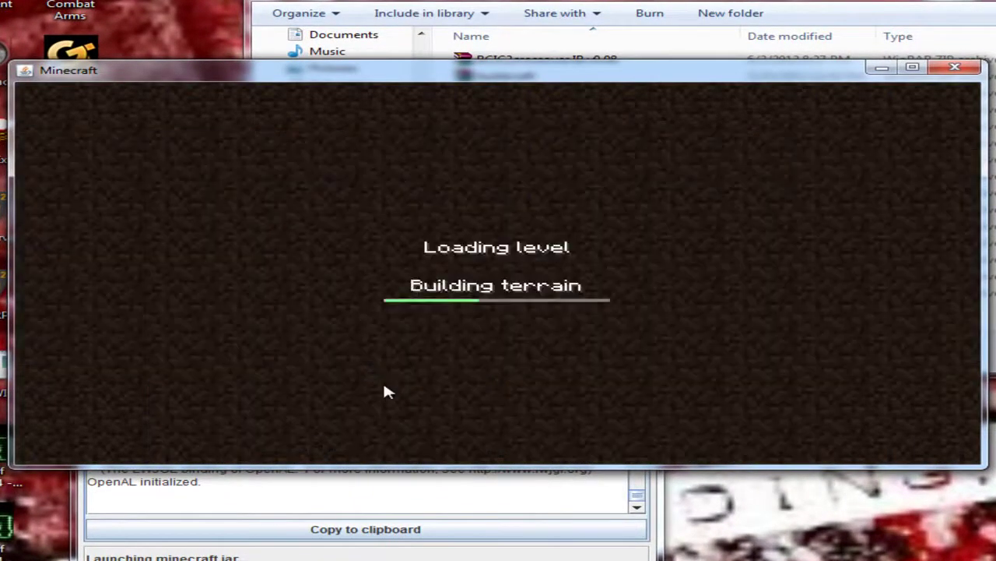
{"action": "key", "text": "e"}
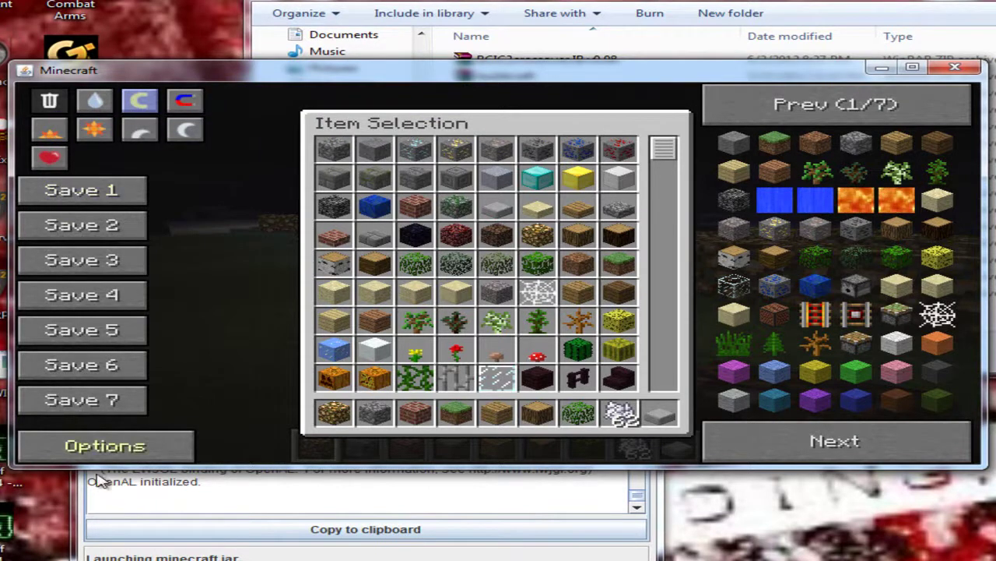
Review the Not Enough Items global options, then close the Minecraft window
{"action": "left_click", "coordinate": [156, 443]}
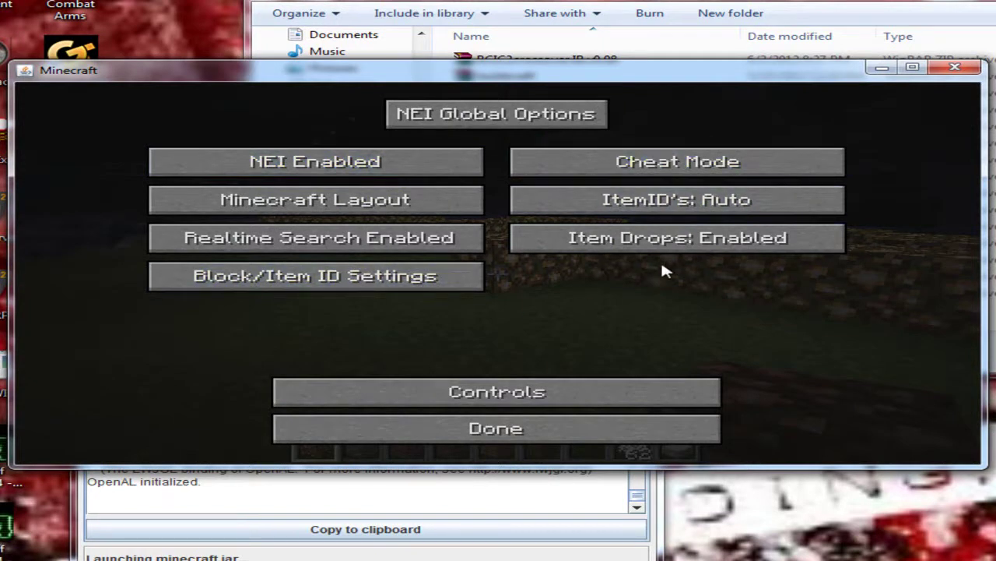
{"action": "left_click", "coordinate": [483, 433]}
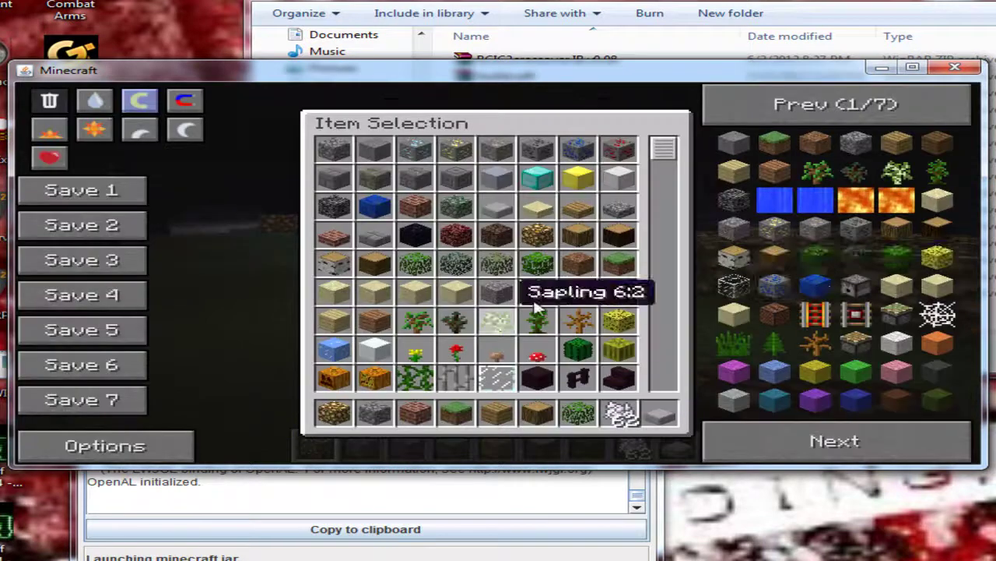
{"action": "left_click", "coordinate": [954, 70]}
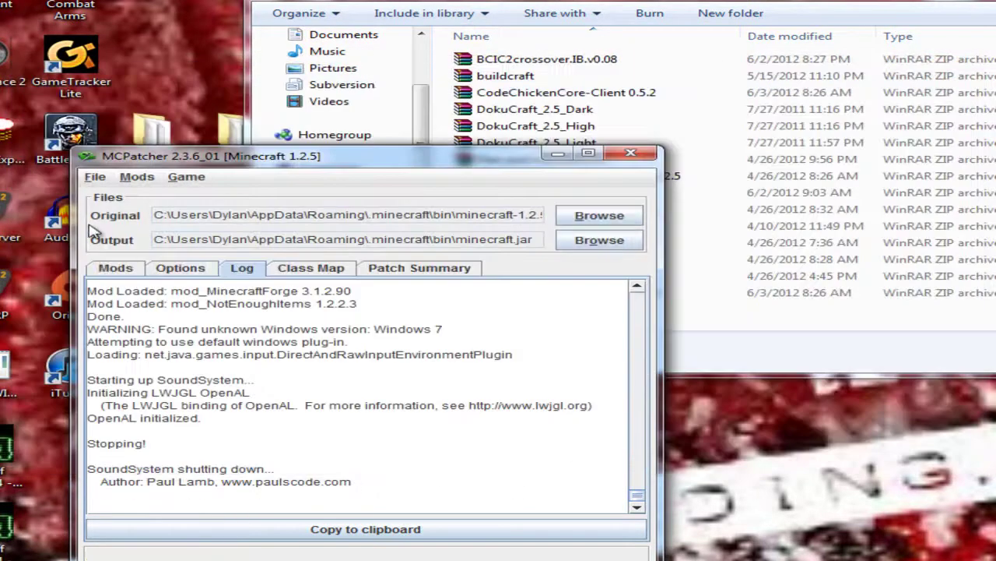
Remove ModLoader, minecraftforge-client, NotEnoughItems-Client and CodeChickenCore-Client from the Mods list
{"action": "left_click", "coordinate": [136, 268]}
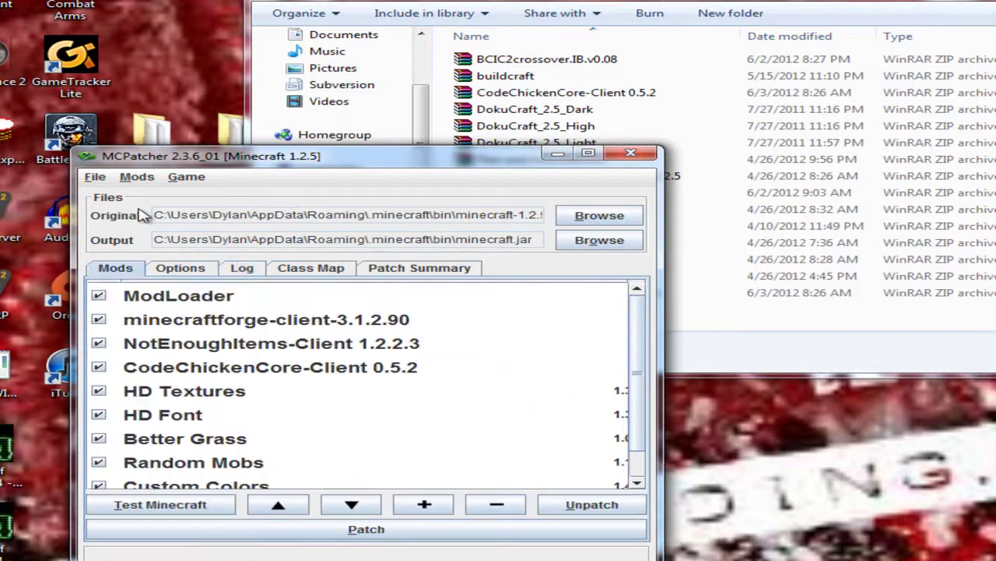
{"action": "left_click", "coordinate": [226, 306]}
{"action": "left_click", "coordinate": [498, 505]}
{"action": "left_click", "coordinate": [498, 504]}
{"action": "left_click", "coordinate": [500, 505]}
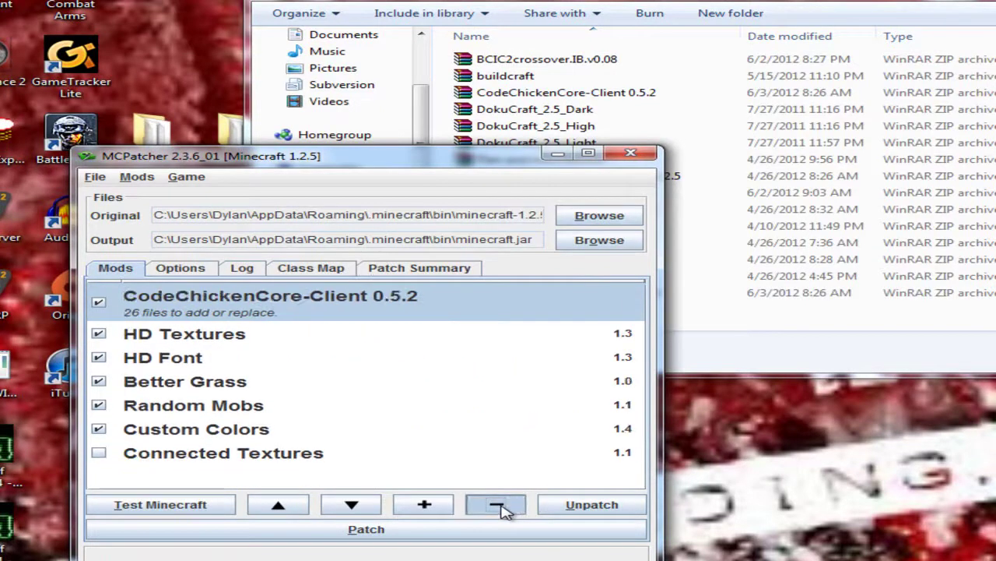
{"action": "left_click", "coordinate": [500, 506]}
Switch MCPatcher to the buildcraft and industrial craft profile
{"action": "left_click", "coordinate": [137, 177]}
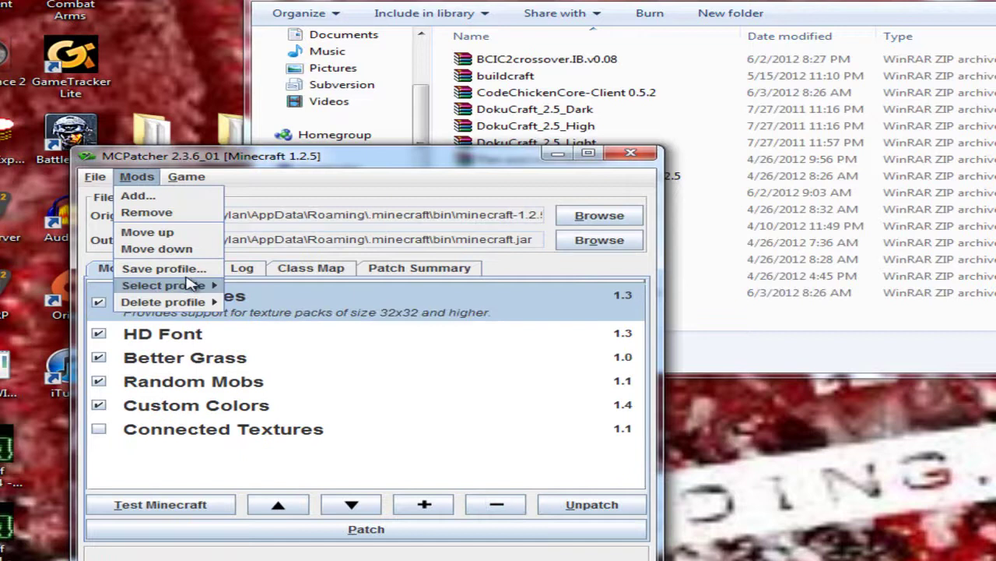
{"action": "mouse_move", "coordinate": [194, 285]}
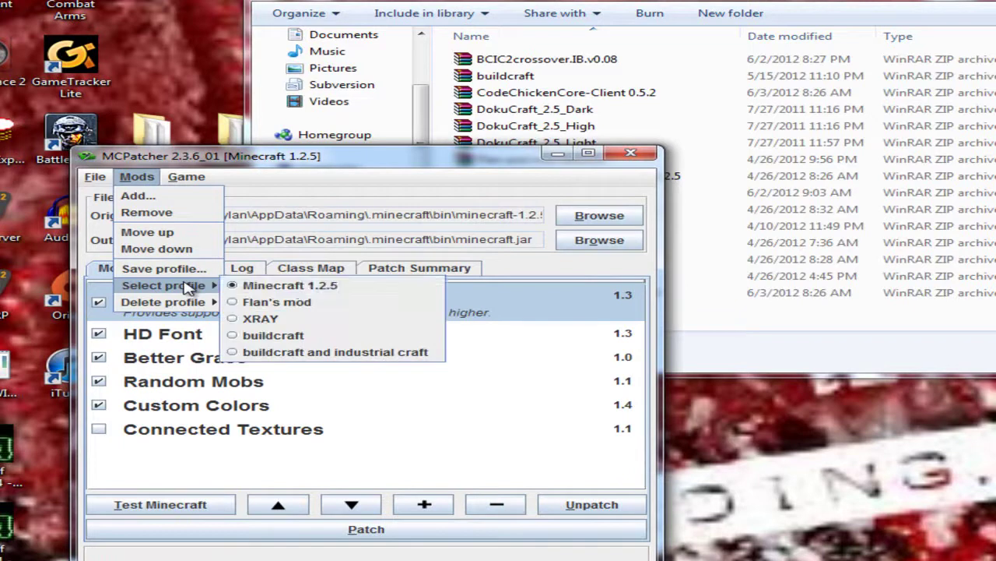
{"action": "left_click", "coordinate": [296, 354]}
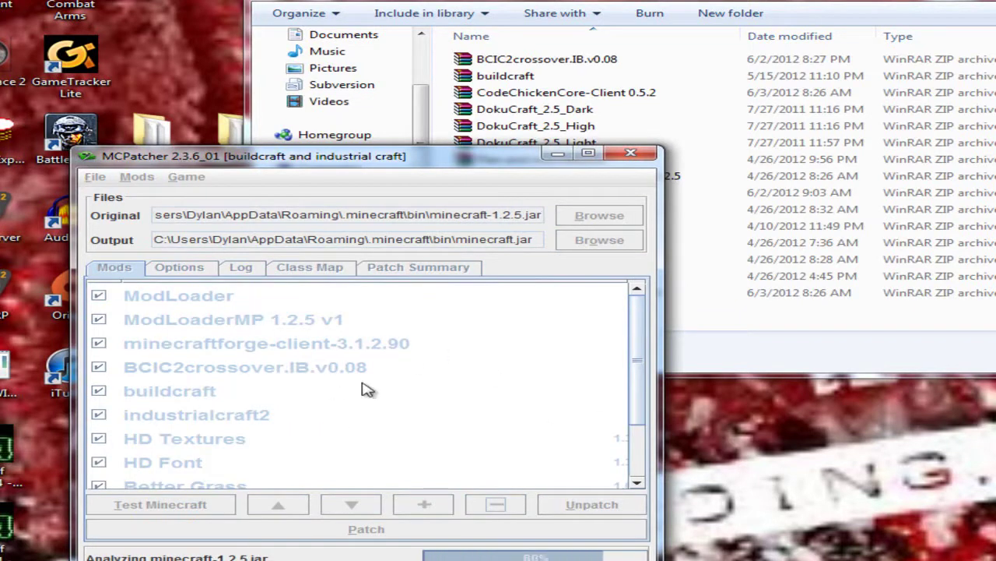
Check how many files ModLoader and minecraftforge-client change in this profile
{"action": "left_click", "coordinate": [173, 302]}
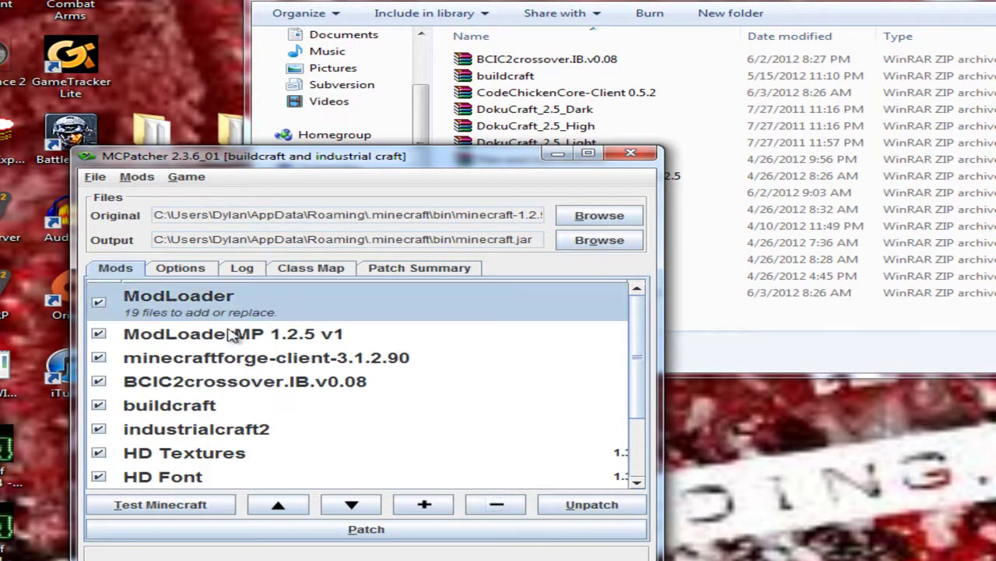
{"action": "left_click", "coordinate": [242, 366]}
{"action": "left_click", "coordinate": [169, 302]}
{"action": "left_click_drag", "start_coordinate": [645, 330], "coordinate": [646, 452]}
Add the NotEnoughItems-Client 1.2.2.3 zip to the profile's mod list
{"action": "left_click", "coordinate": [420, 507]}
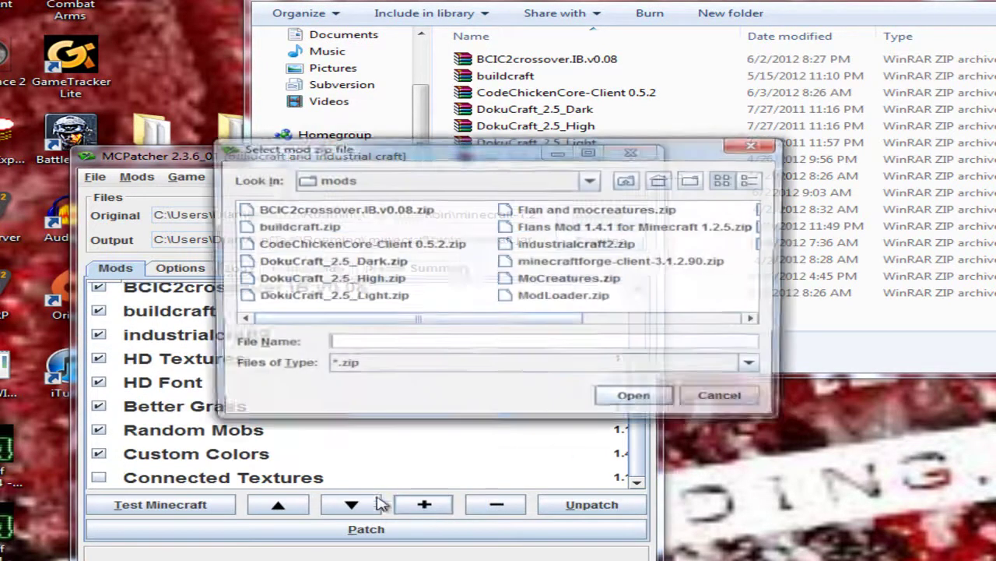
{"action": "mouse_move", "coordinate": [433, 320]}
{"action": "left_mouse_down"}
{"action": "mouse_move", "coordinate": [597, 329]}
{"action": "mouse_move", "coordinate": [423, 319]}
{"action": "left_mouse_up"}
{"action": "left_click", "coordinate": [327, 246]}
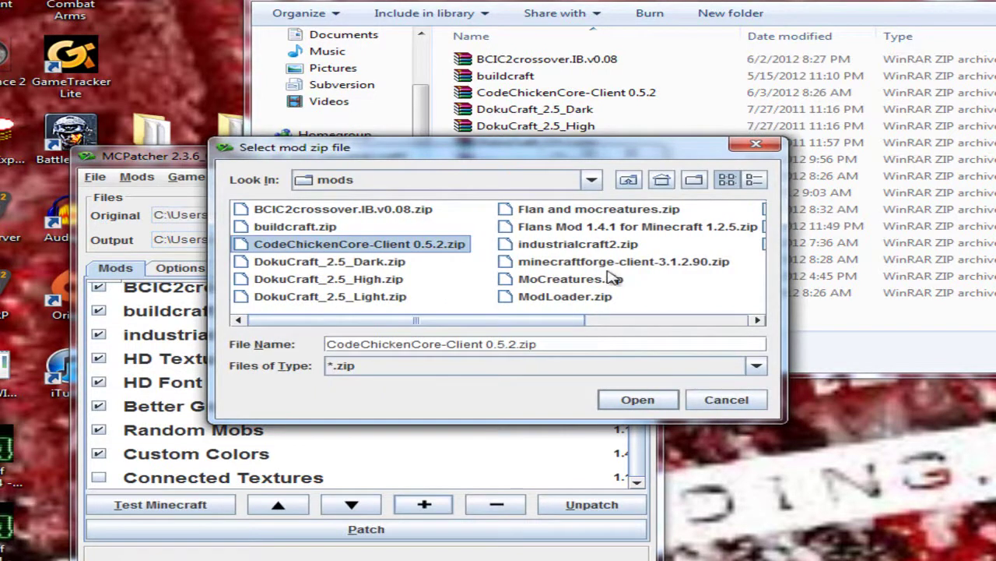
{"action": "mouse_move", "coordinate": [563, 315]}
{"action": "left_mouse_down"}
{"action": "mouse_move", "coordinate": [608, 319]}
{"action": "mouse_move", "coordinate": [658, 306]}
{"action": "left_mouse_up"}
{"action": "double_click", "coordinate": [627, 246]}
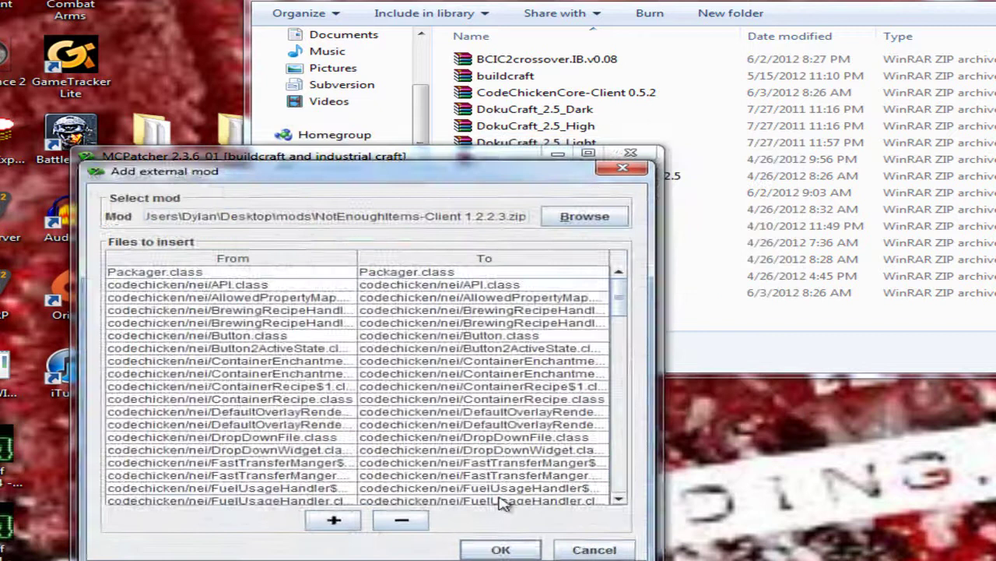
{"action": "left_click", "coordinate": [500, 550]}
Add the CodeChickenCore-Client 0.5.2 zip to the profile's mod list
{"action": "left_click", "coordinate": [426, 505]}
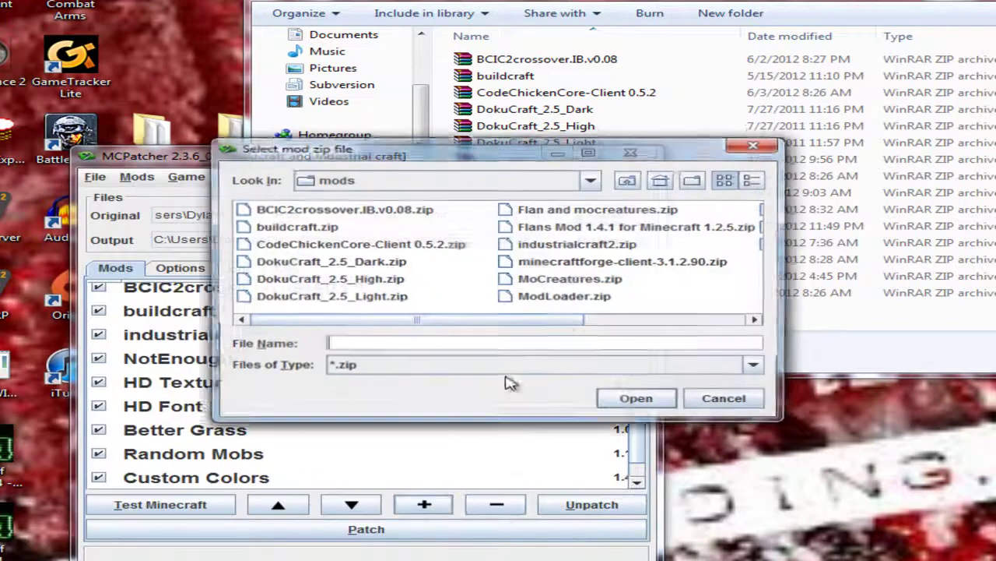
{"action": "double_click", "coordinate": [354, 246]}
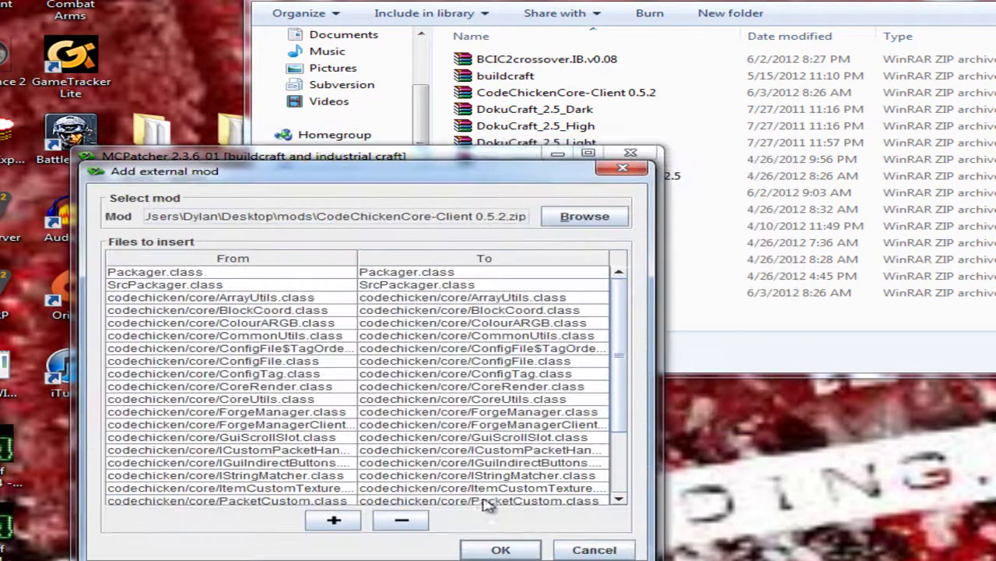
{"action": "left_click", "coordinate": [498, 549]}
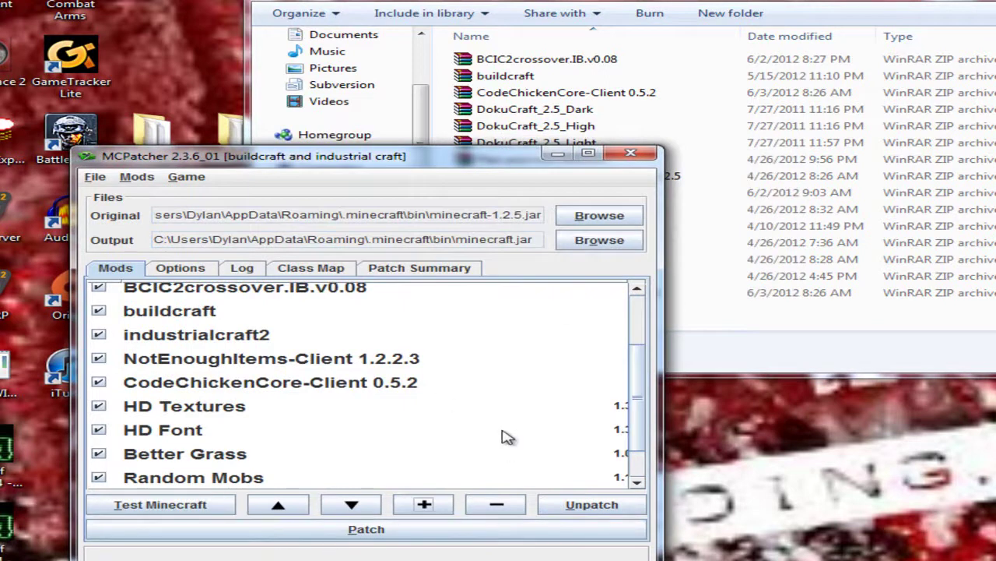
Patch minecraft.jar with the buildcraft profile's mods past the conflict warning, then review the log
{"action": "left_click", "coordinate": [343, 530]}
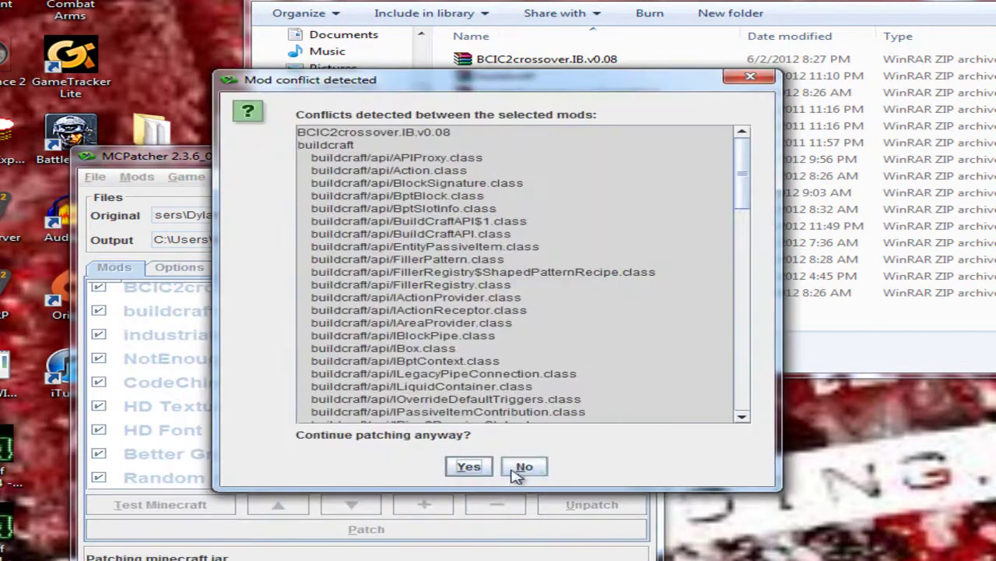
{"action": "left_click", "coordinate": [477, 469]}
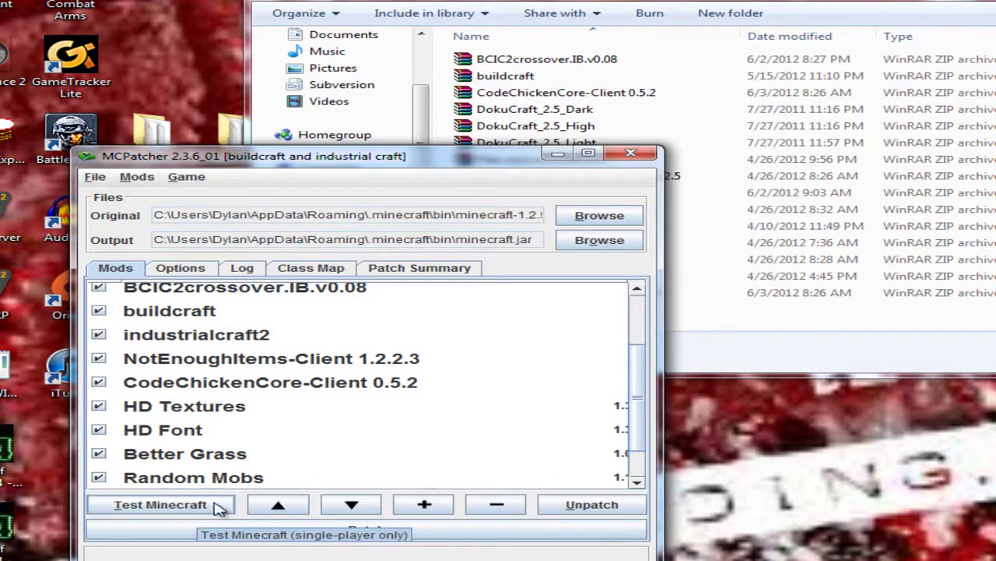
{"action": "scroll", "coordinate": [634, 362], "scroll_direction": "up", "scroll_amount": 1}
{"action": "scroll", "coordinate": [589, 442], "scroll_direction": "down", "scroll_amount": 2}
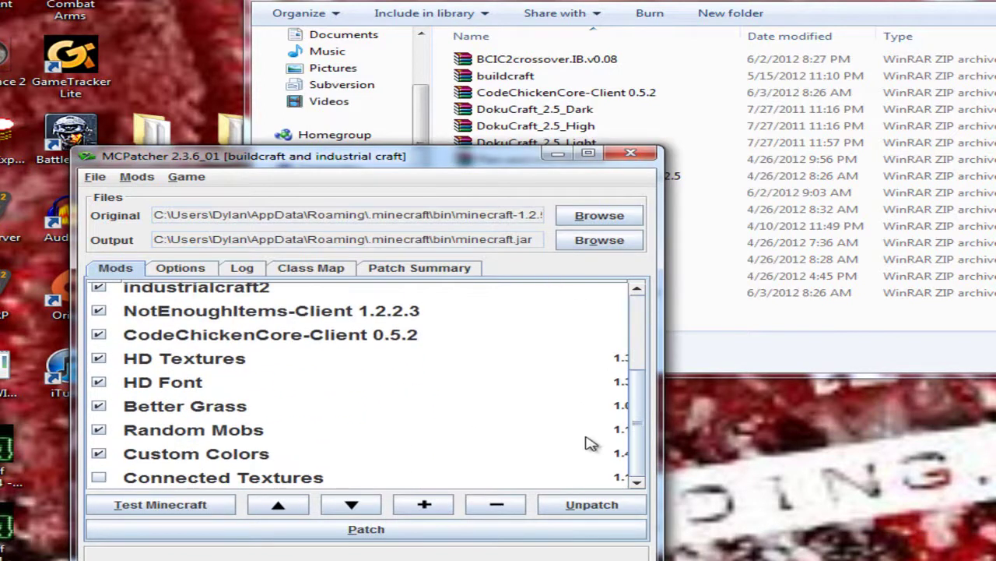
{"action": "scroll", "coordinate": [619, 312], "scroll_direction": "up", "scroll_amount": 2}
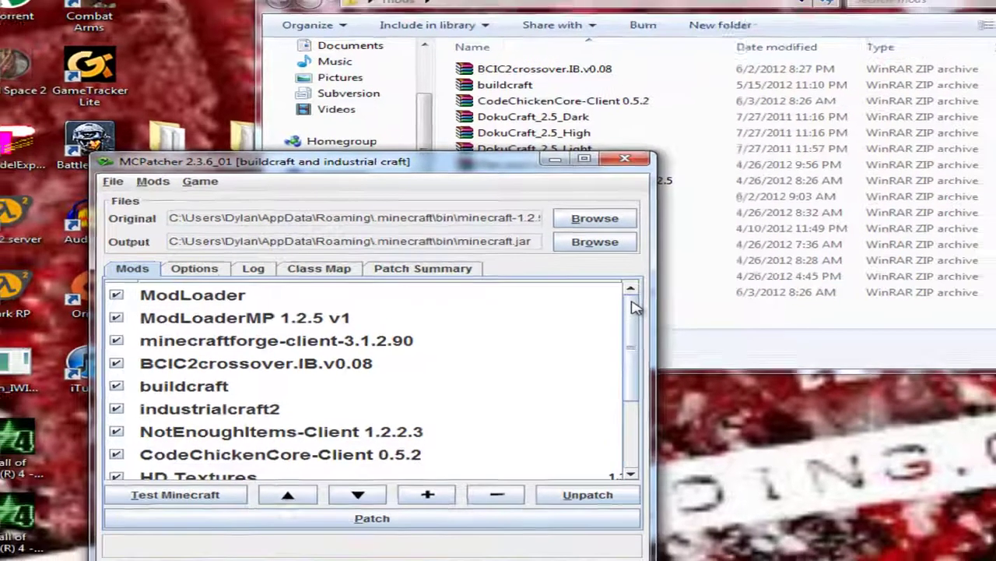
{"action": "scroll", "coordinate": [634, 313], "scroll_direction": "down", "scroll_amount": 2}
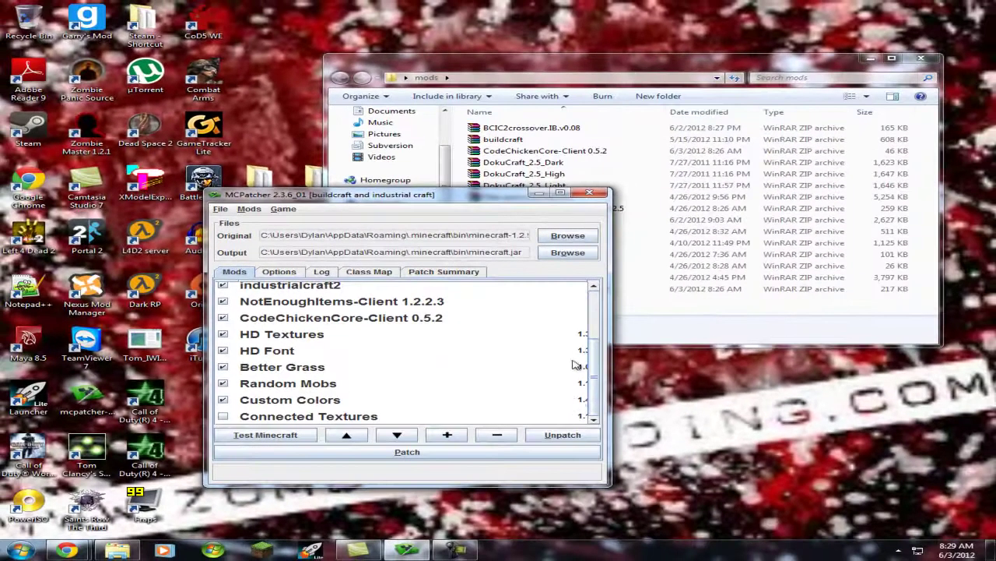
{"action": "scroll", "coordinate": [584, 342], "scroll_direction": "up", "scroll_amount": 2}
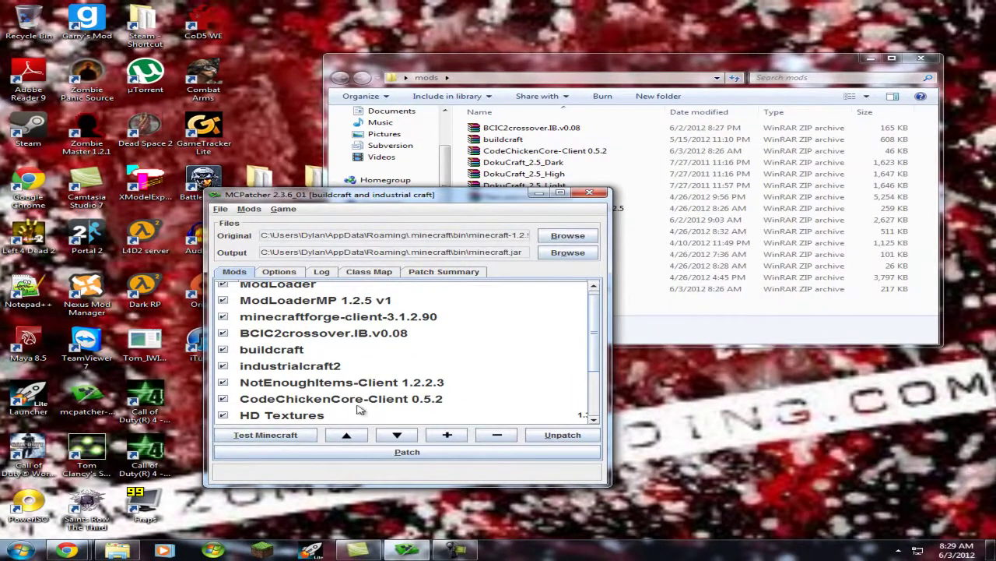
Test-launch the patched Minecraft 1.2.5 from MCPatcher and reach its title menu with mods loaded
{"action": "left_click", "coordinate": [287, 442]}
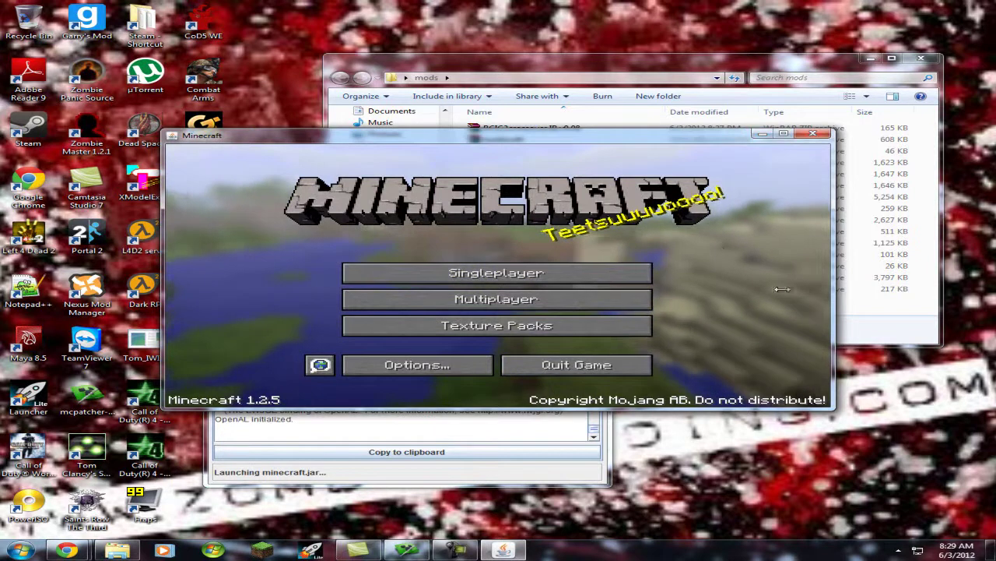
{"action": "left_click", "coordinate": [459, 552]}
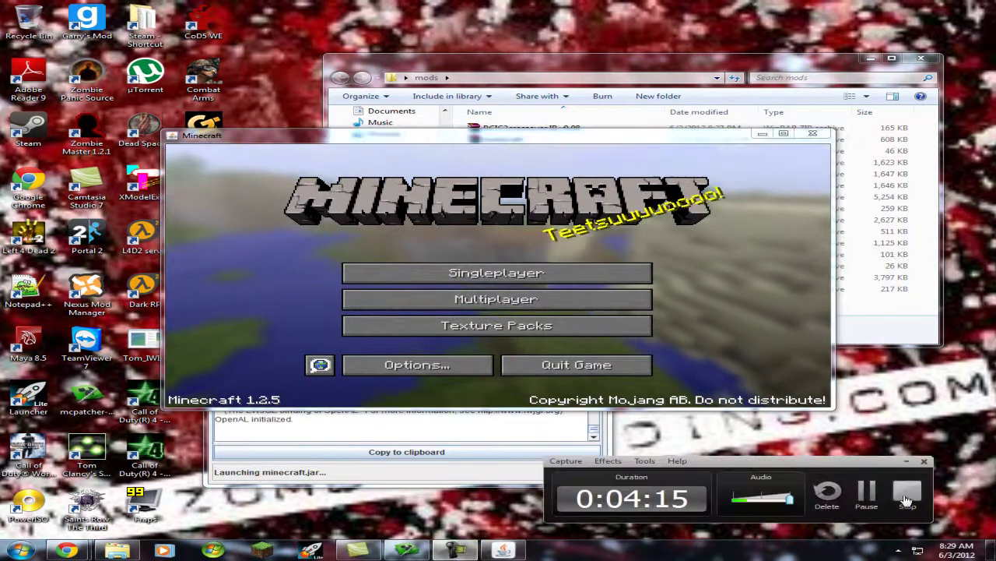